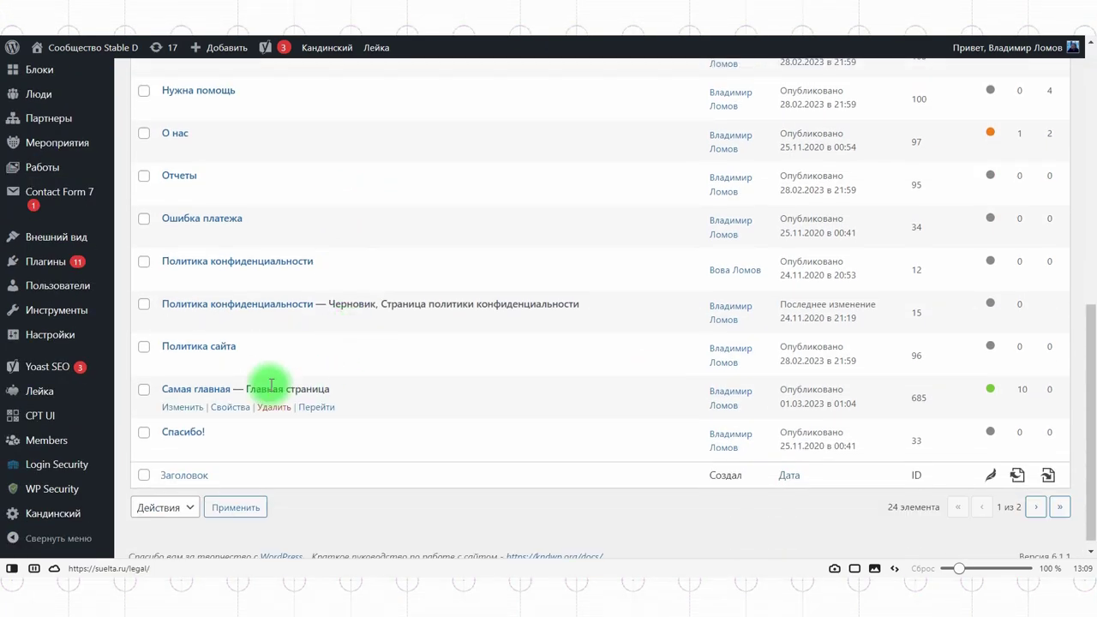
Step: Open the page «Самая главная» for editing and preview it in a new tab
left_click(170, 414)
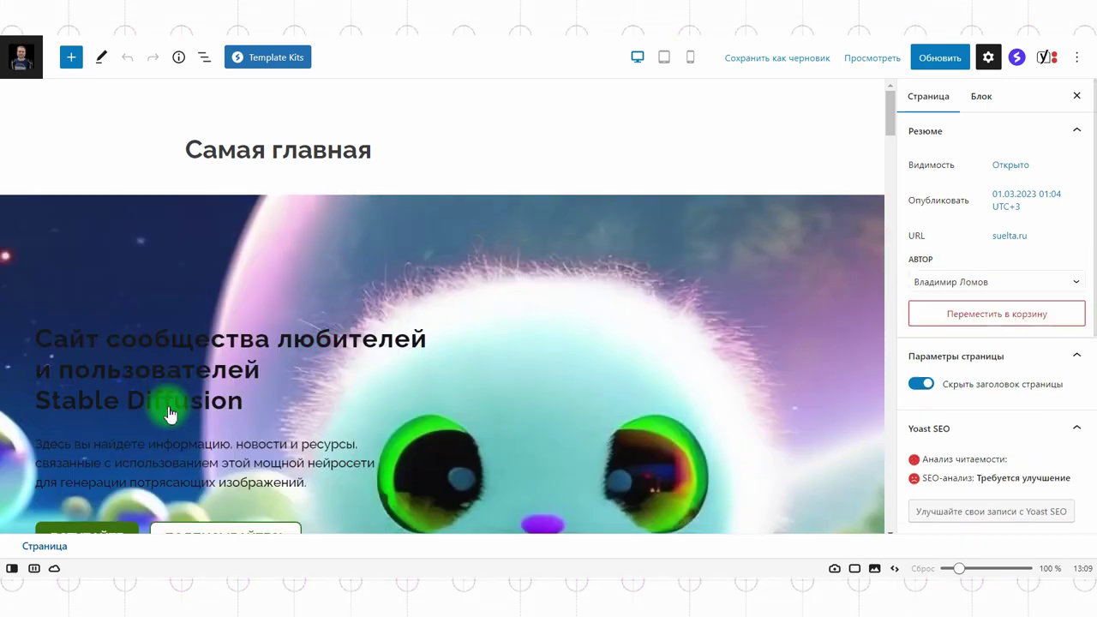
left_click(869, 58)
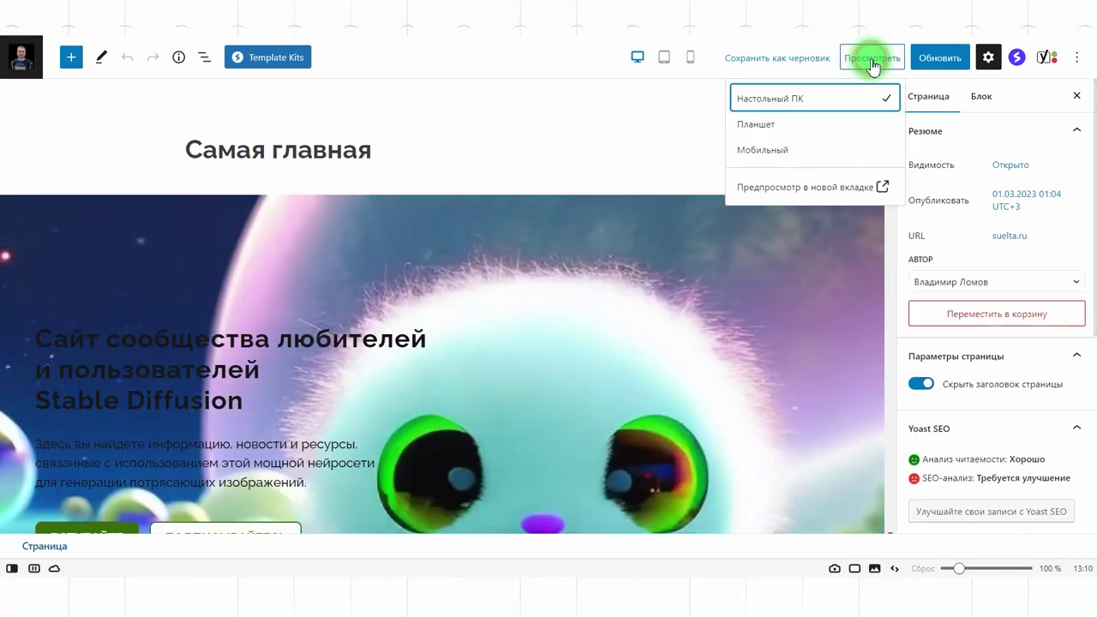
left_click(792, 182)
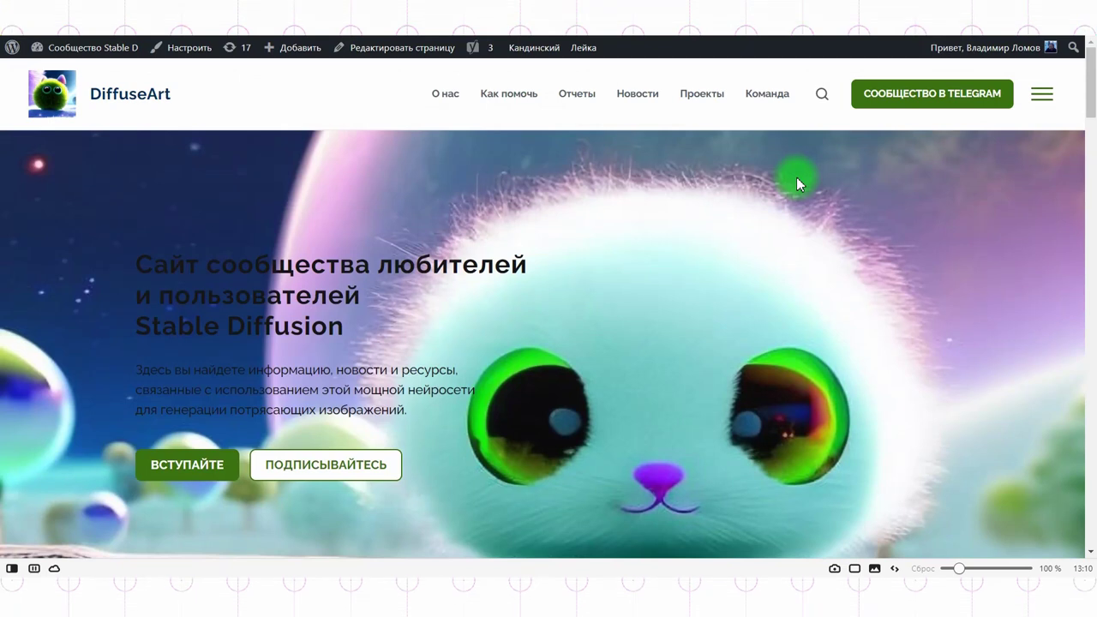
Step: Review the site's «Проекты» page, including the full page of «Проект 1» and the rest of the project list
left_click(703, 101)
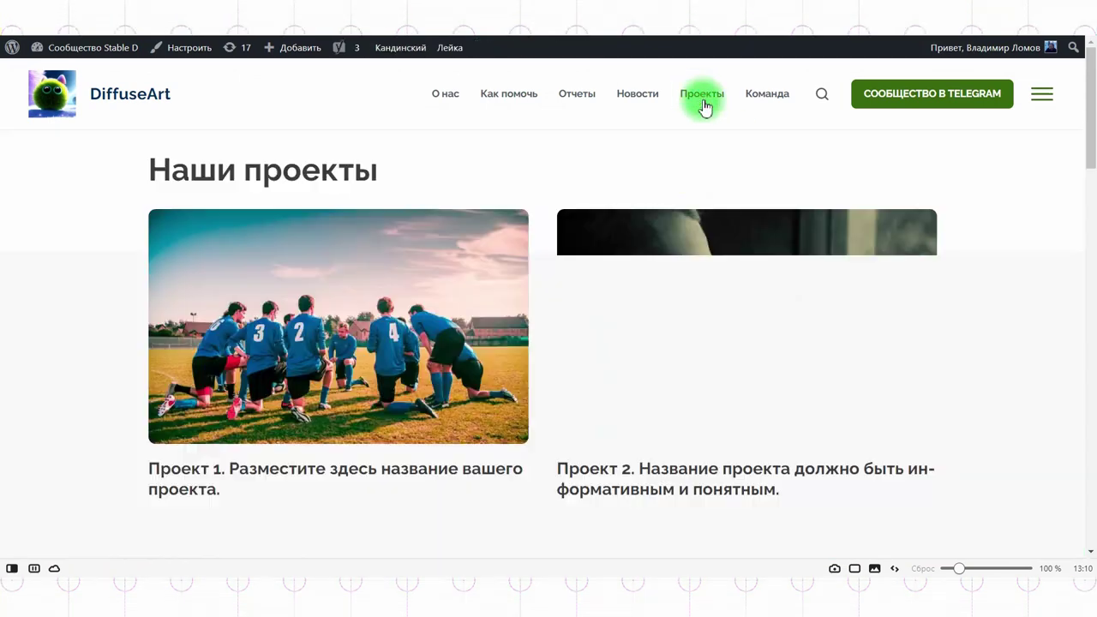
left_click(322, 345)
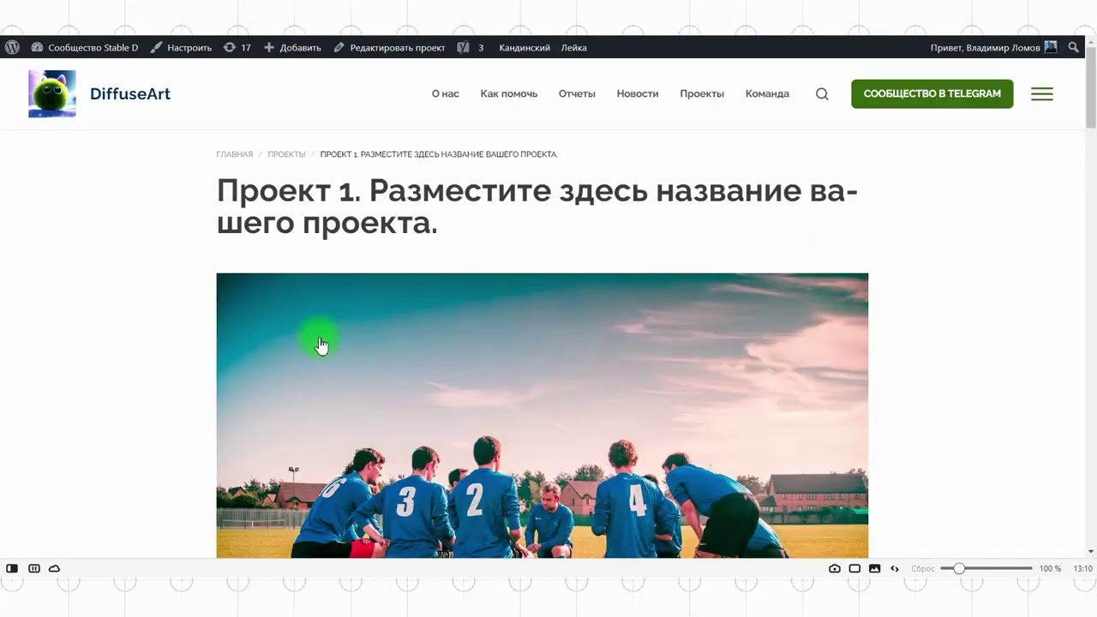
scroll(320, 336, "down", 8)
scroll(330, 335, "up", 8)
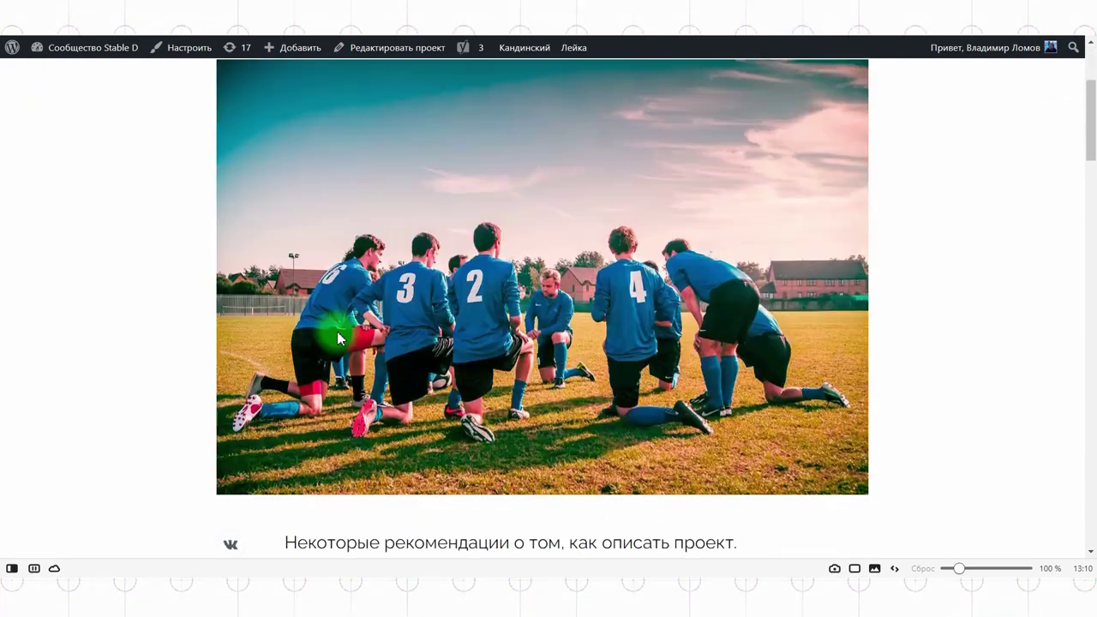
left_click(287, 154)
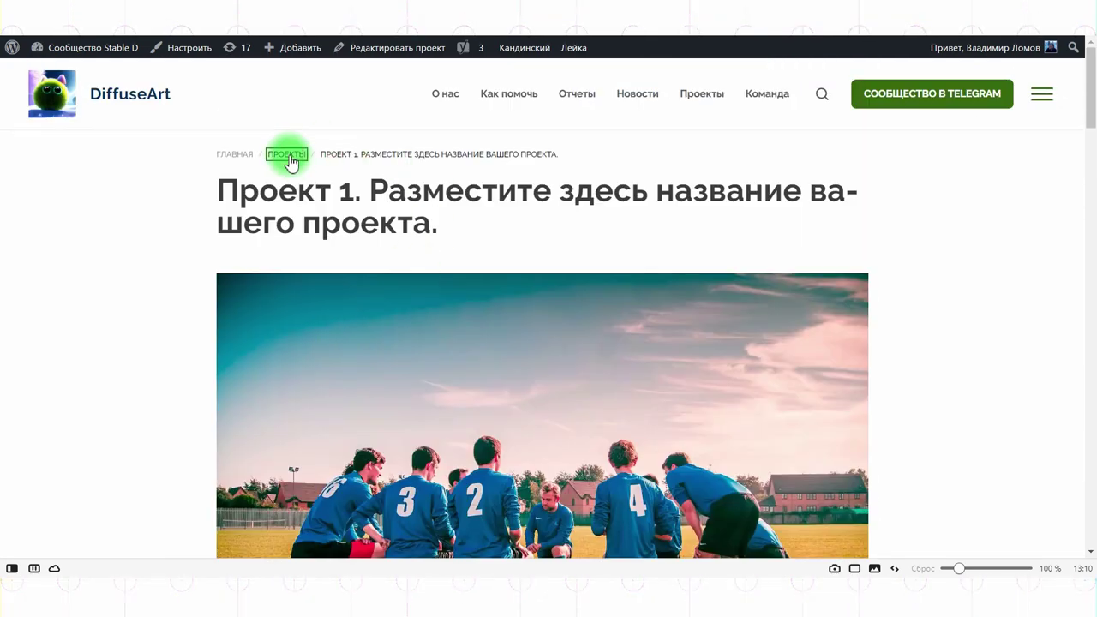
scroll(1029, 237, "down", 10)
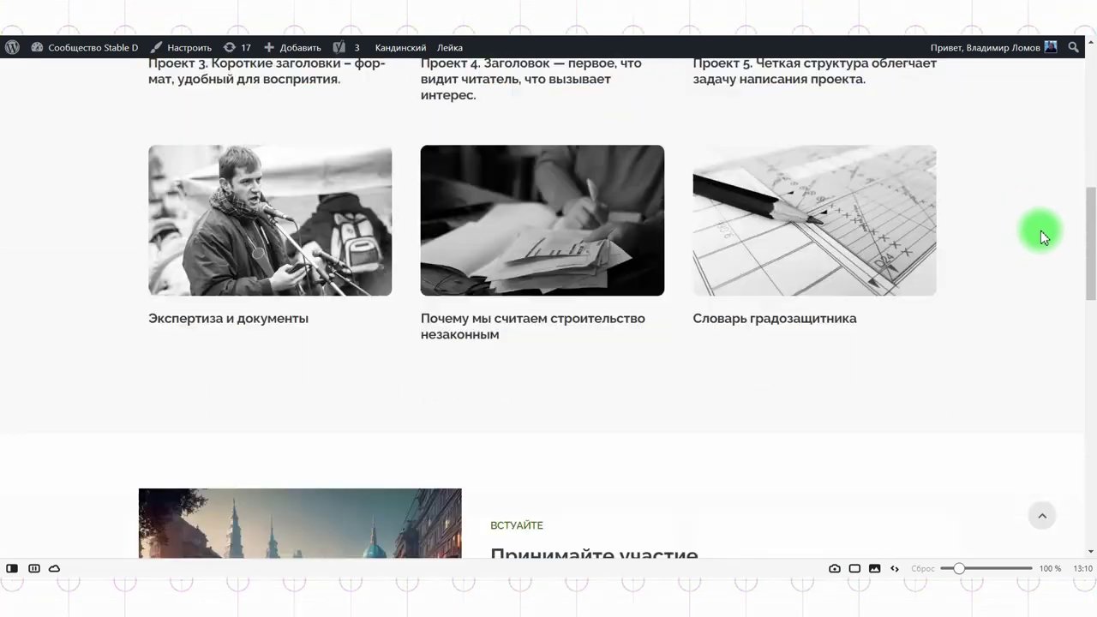
scroll(1041, 352, "up", 10)
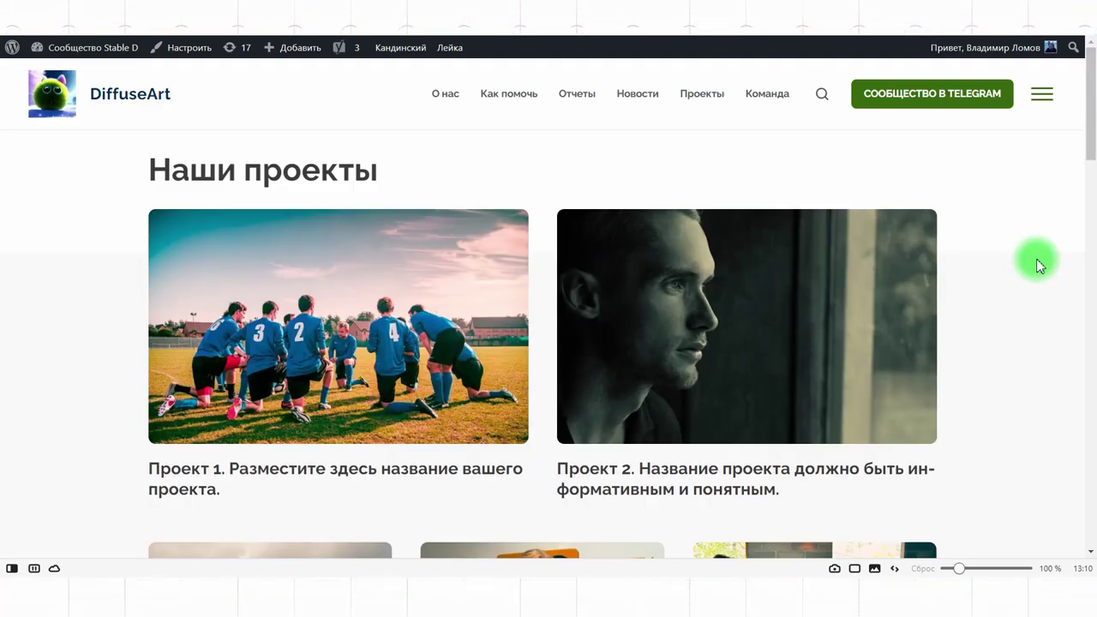
Step: Examine the article «Новость 3» from the site's «Новости» section and return to the news list
left_click(1043, 95)
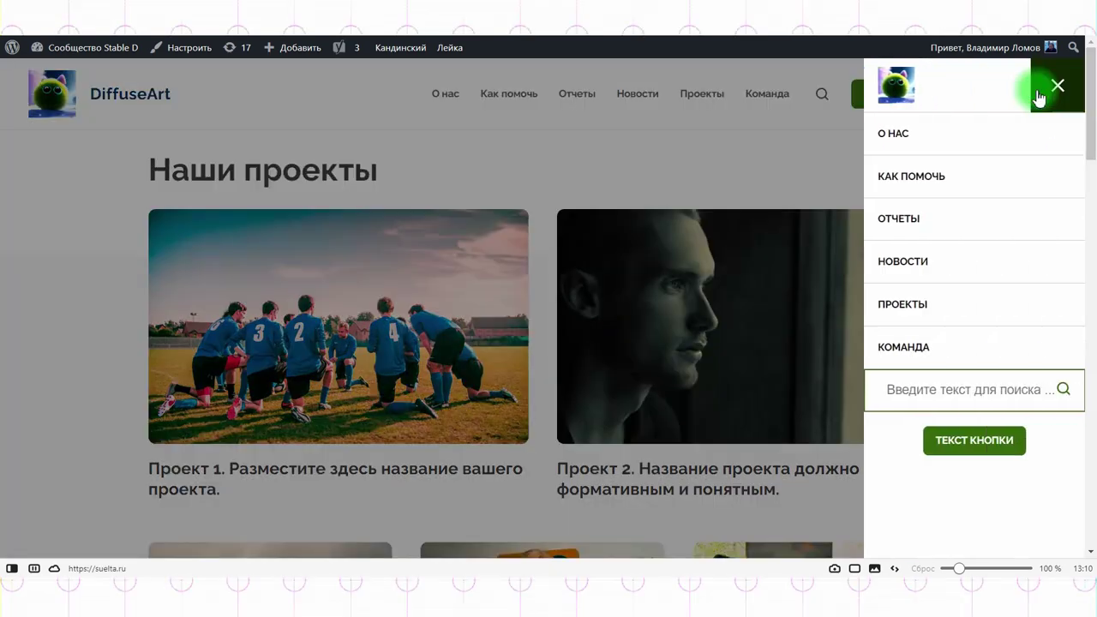
left_click(938, 261)
left_click(338, 348)
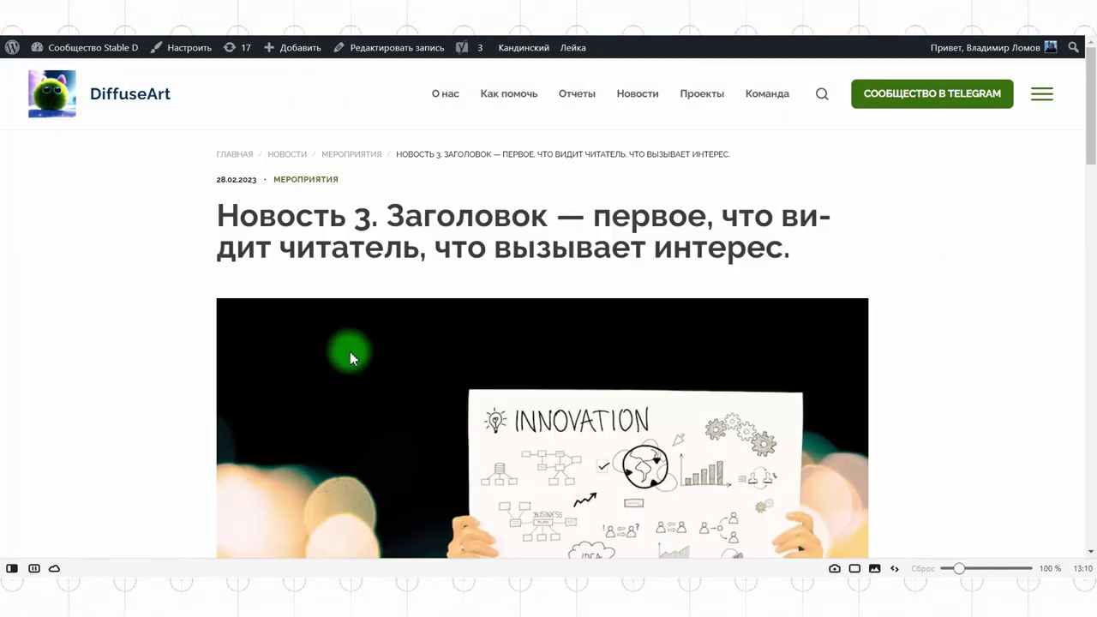
scroll(1010, 310, "down", 3)
scroll(1010, 310, "down", 10)
scroll(998, 317, "up", 15)
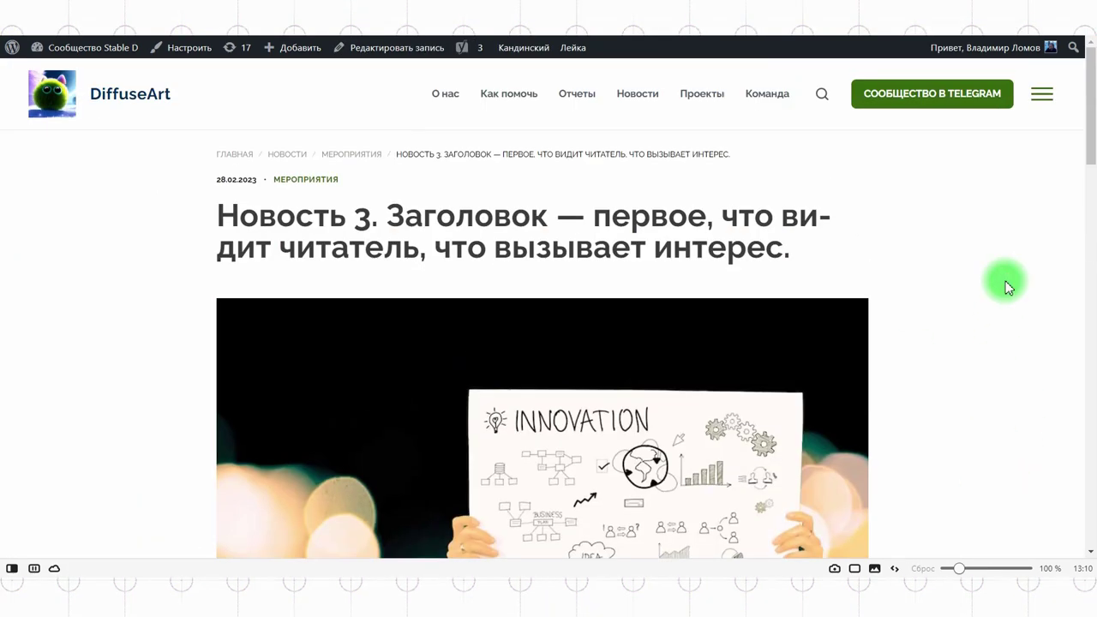
left_click(287, 155)
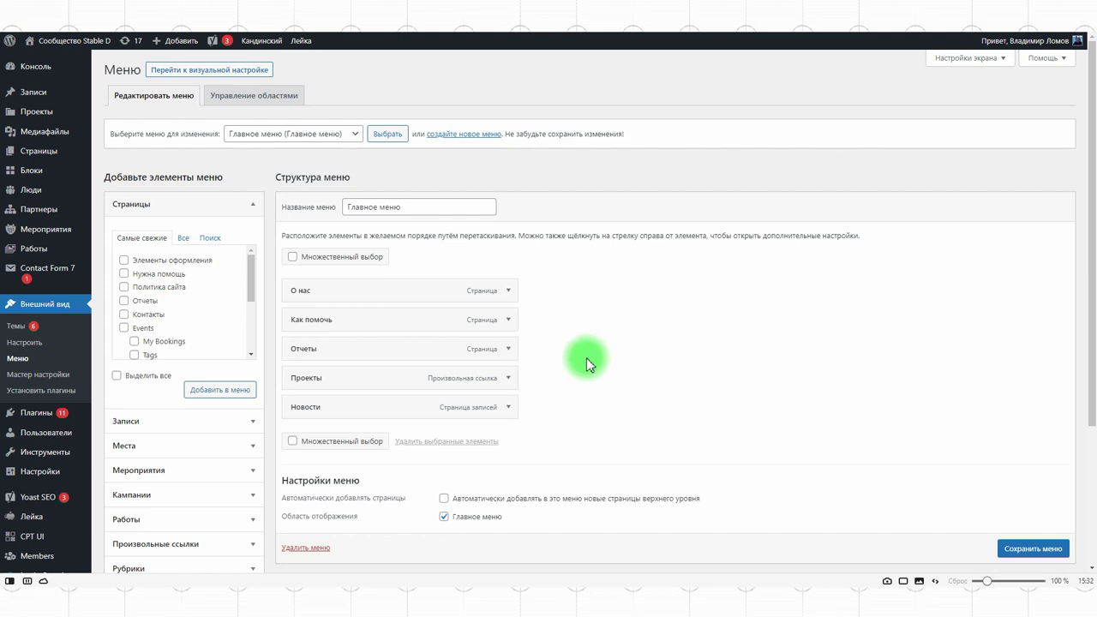
Step: Review the admin lists of projects, people profiles and posts
mouse_move(44, 97)
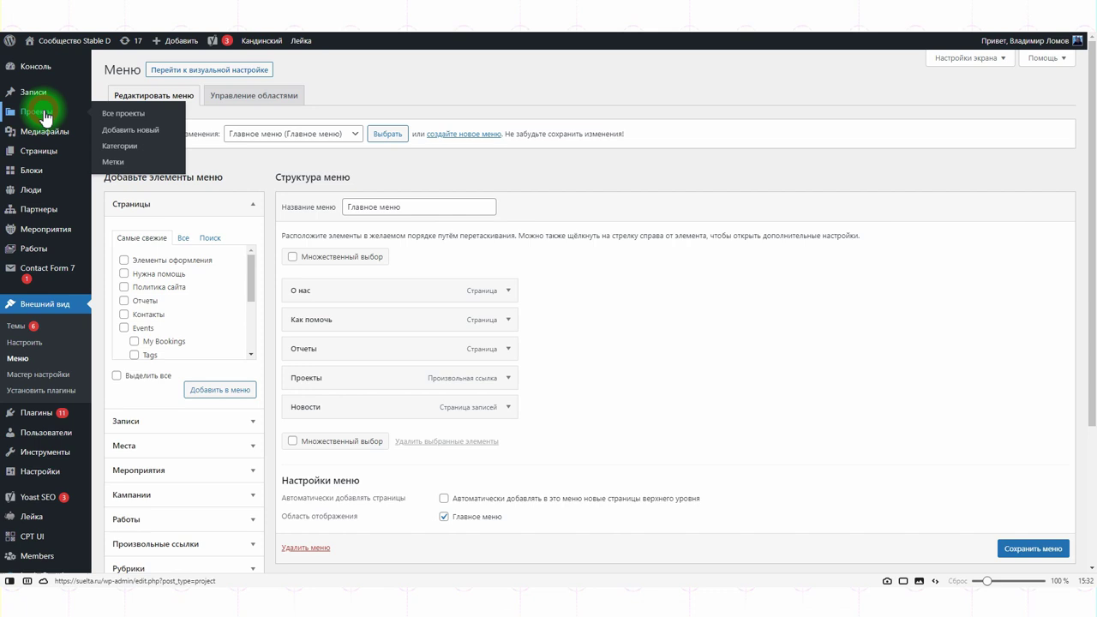
left_click(45, 118)
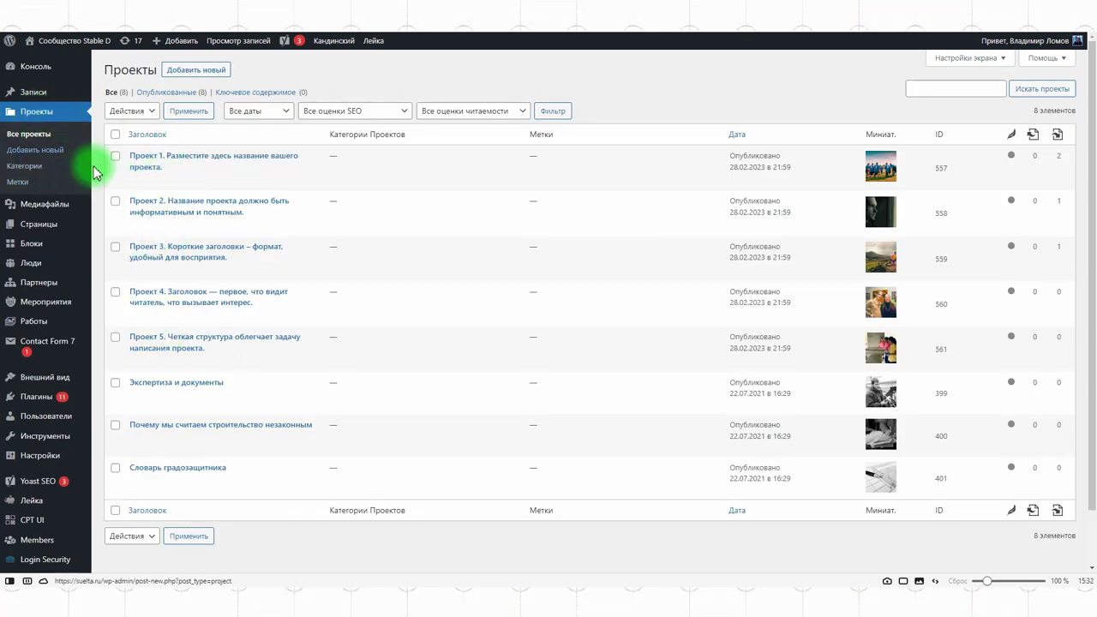
left_click(41, 266)
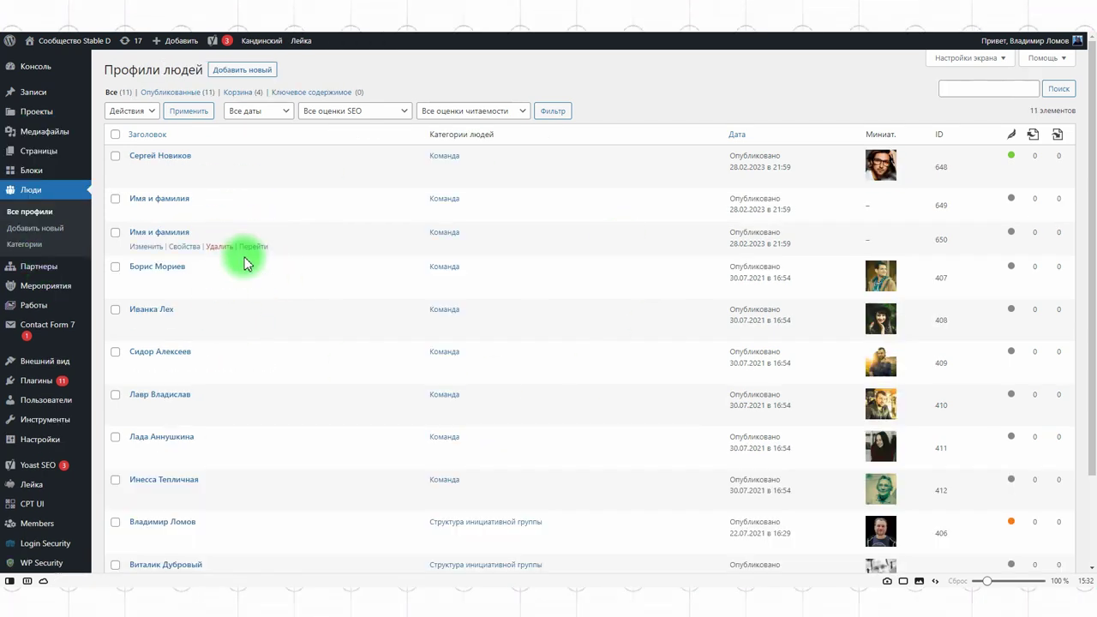
left_click(32, 97)
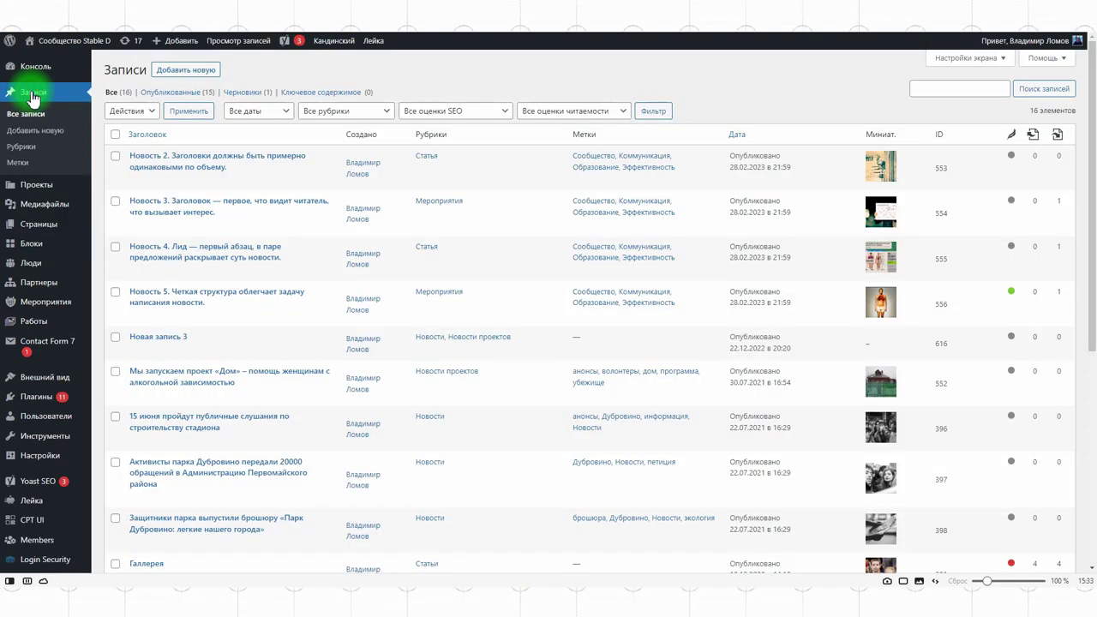
scroll(360, 266, "down", 5)
scroll(360, 272, "up", 2)
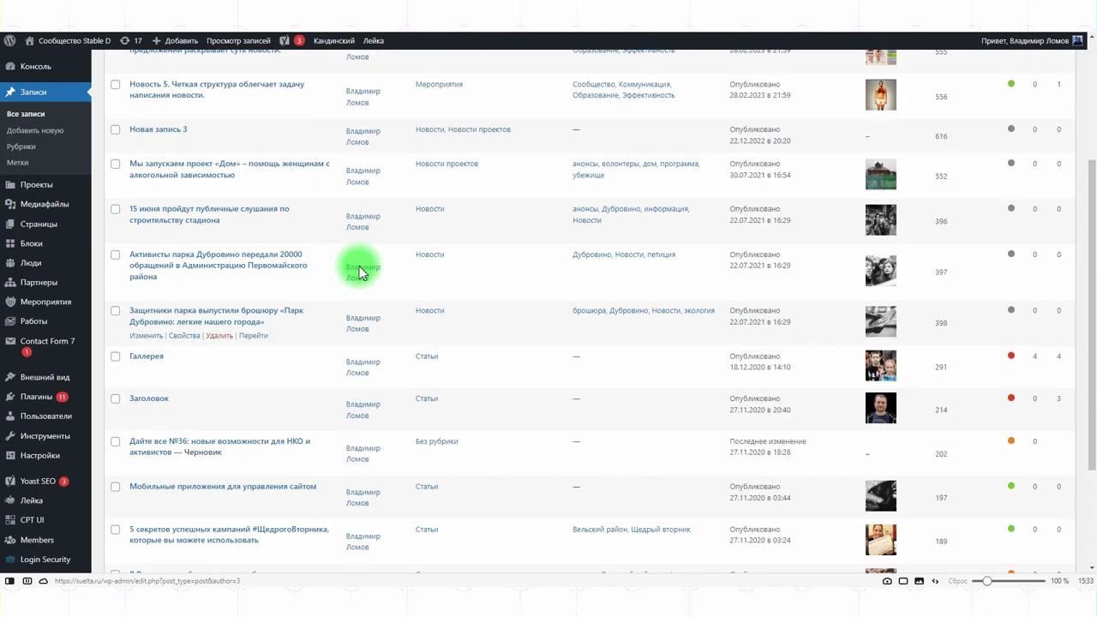
scroll(360, 273, "up", 3)
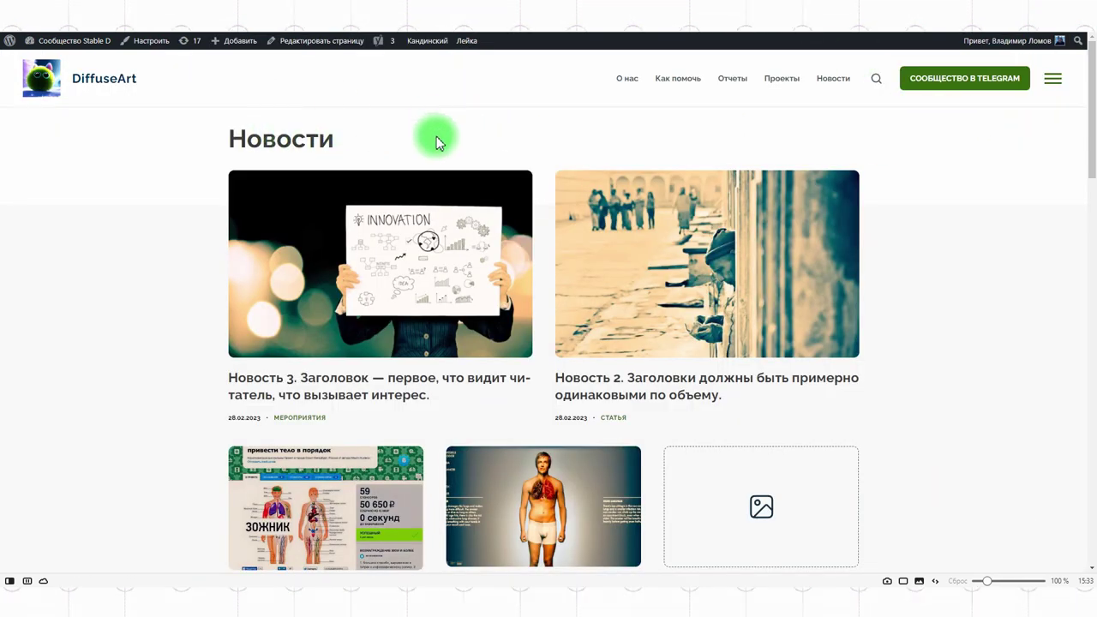
Step: Compare how the public «Новости» and «Проекты» pages lay out their entries
scroll(683, 199, "down", 3)
scroll(677, 193, "down", 2)
scroll(972, 252, "up", 5)
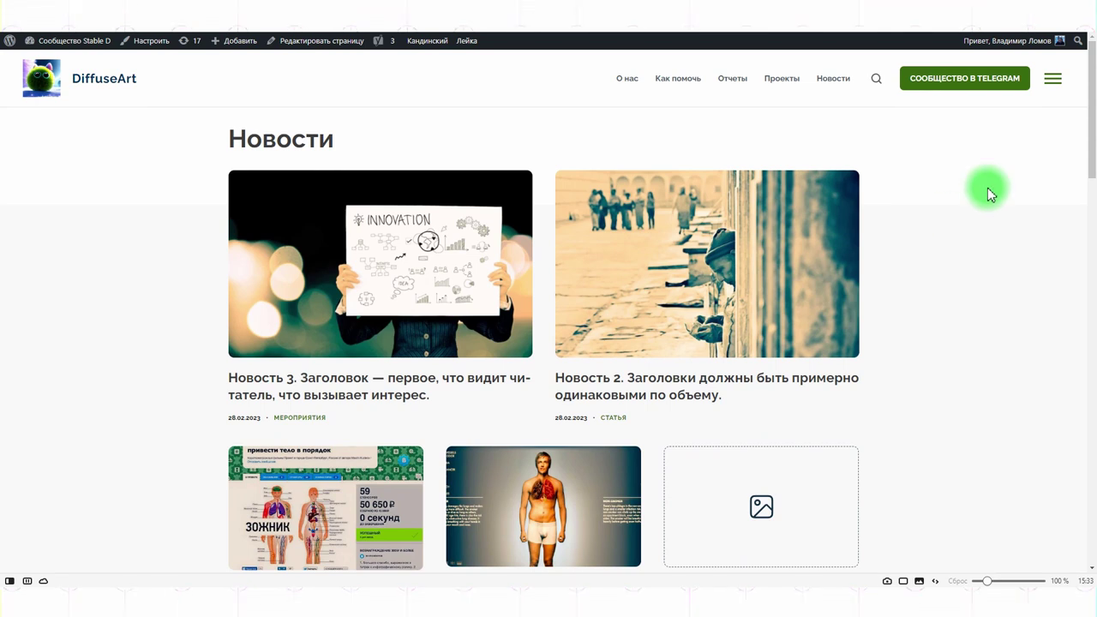
left_click(1052, 78)
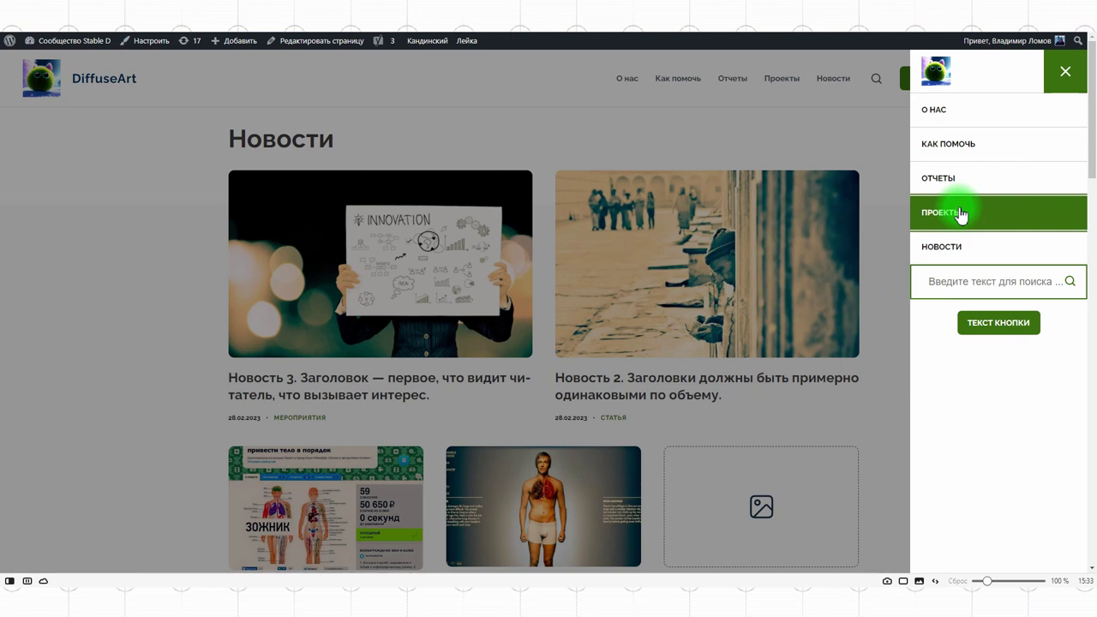
left_click(961, 214)
scroll(889, 306, "down", 10)
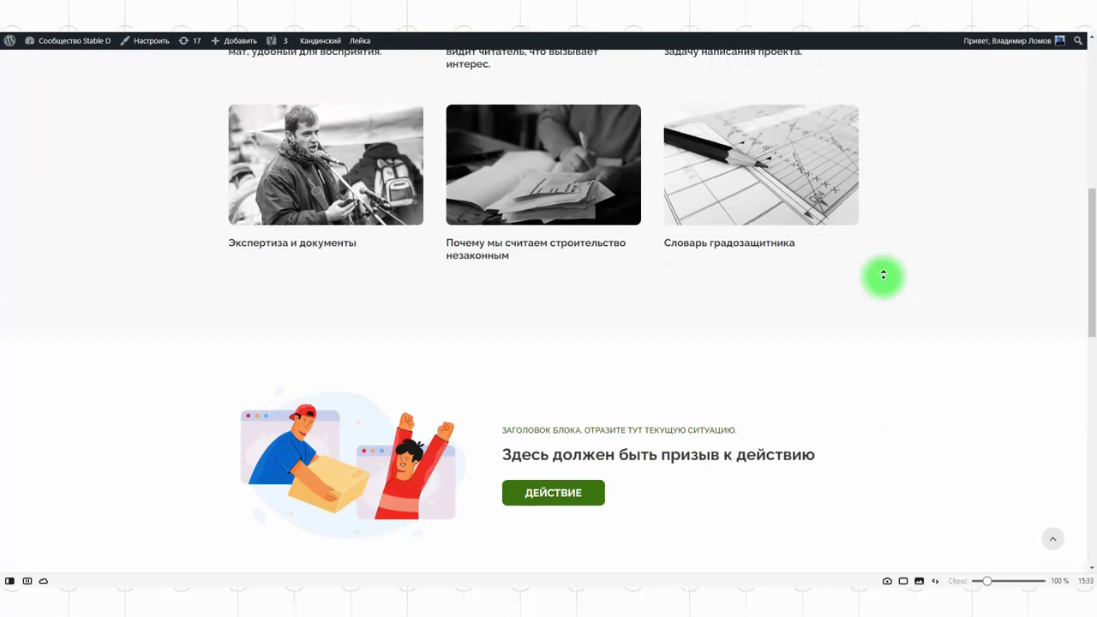
scroll(891, 265, "up", 10)
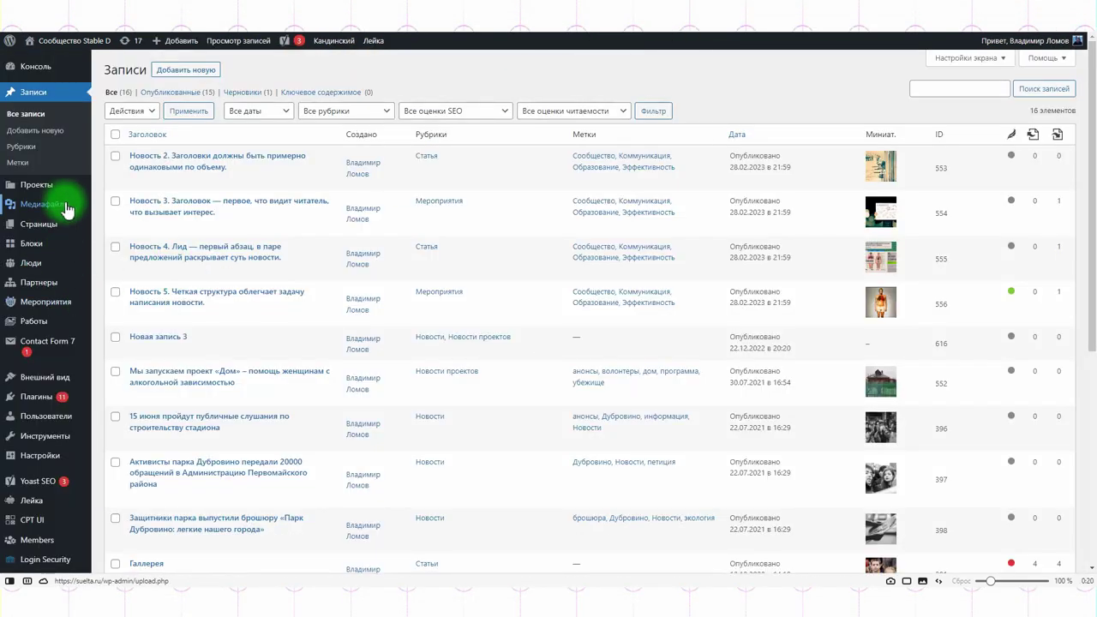
Step: Open the post «Новость 2» for editing, assign the category «Новости», remove the category «Статья» and update the post
left_click(46, 187)
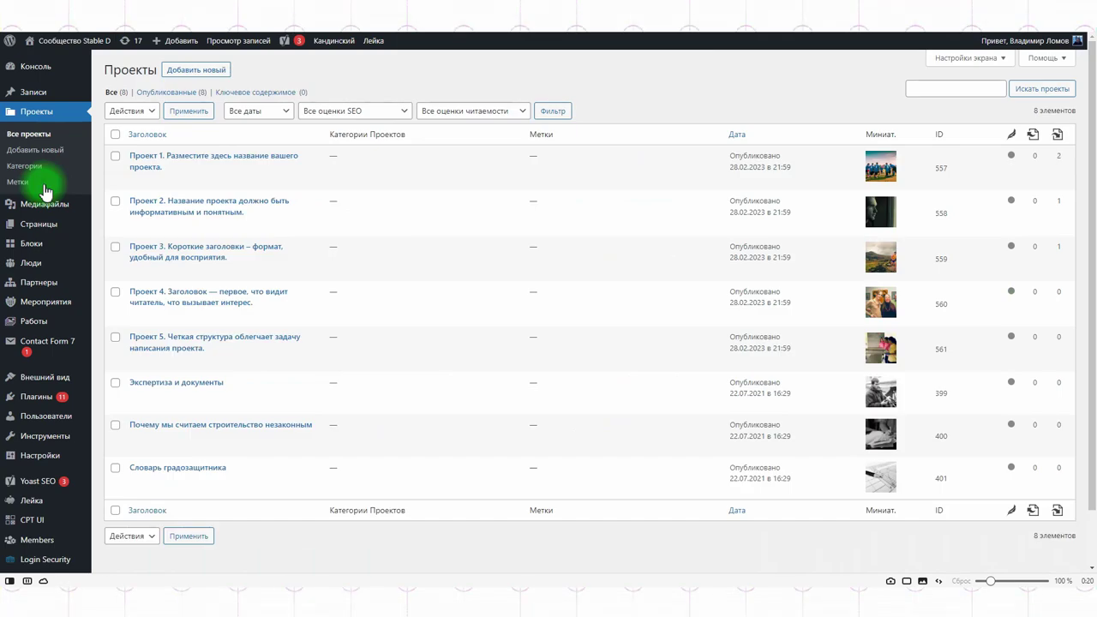
left_click(42, 101)
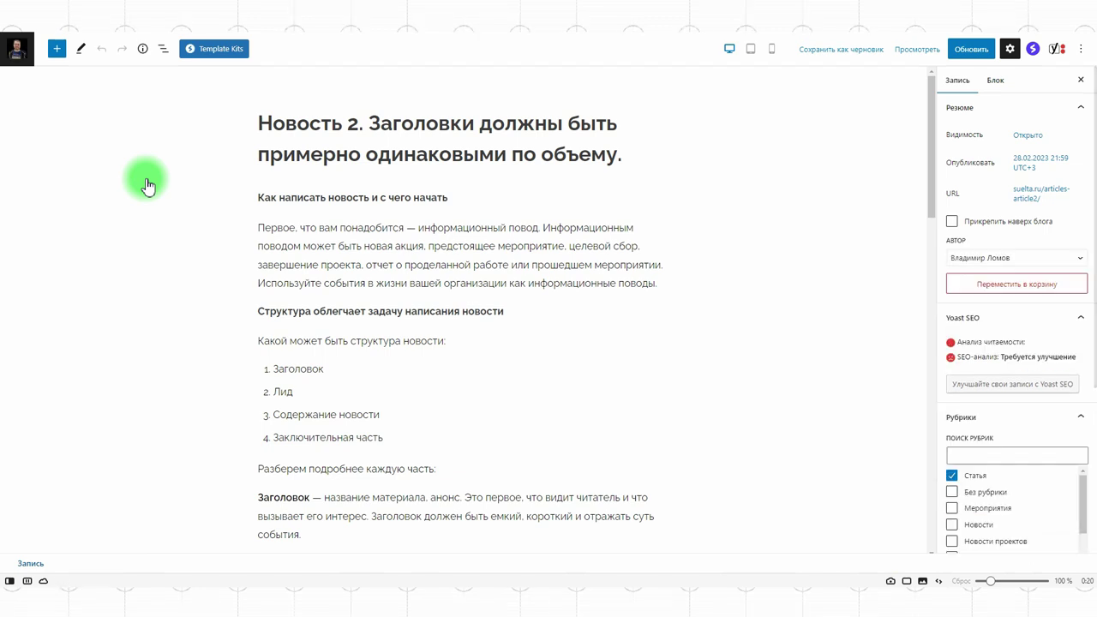
scroll(1034, 188, "down", 3)
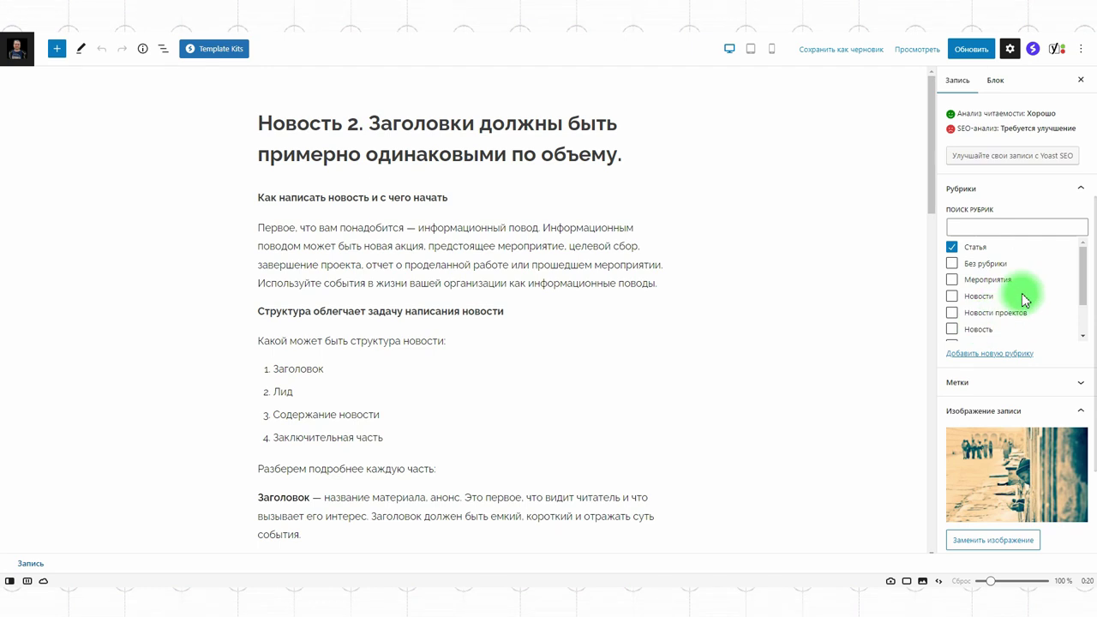
mouse_move(1084, 285)
left_mouse_down()
mouse_move(1082, 319)
mouse_move(1093, 330)
mouse_move(1082, 273)
left_mouse_up()
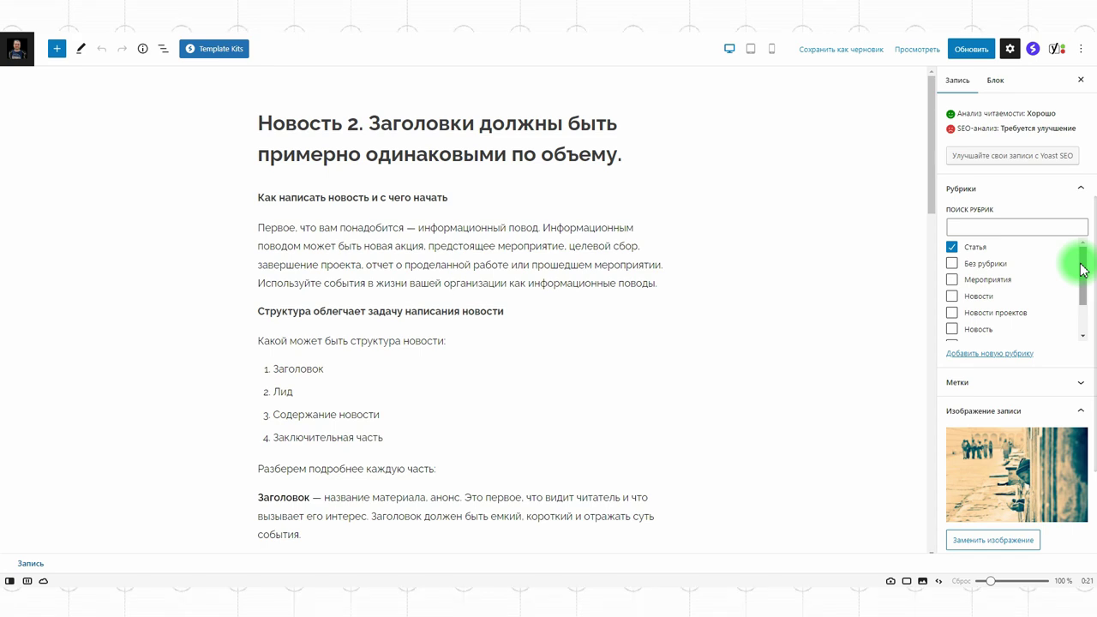
left_click(951, 295)
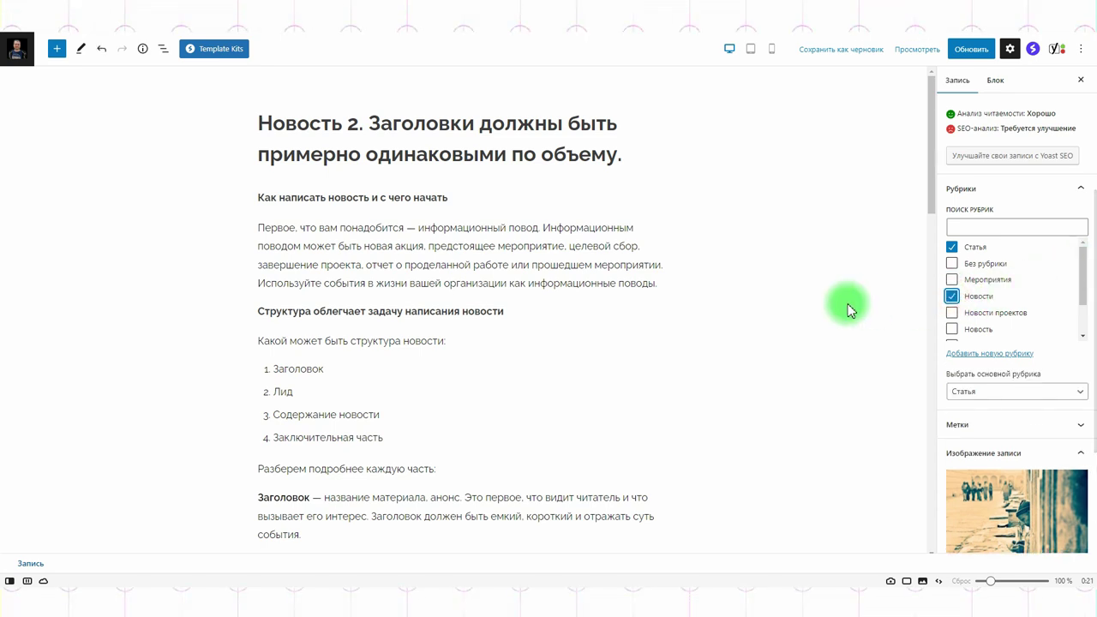
left_click(952, 246)
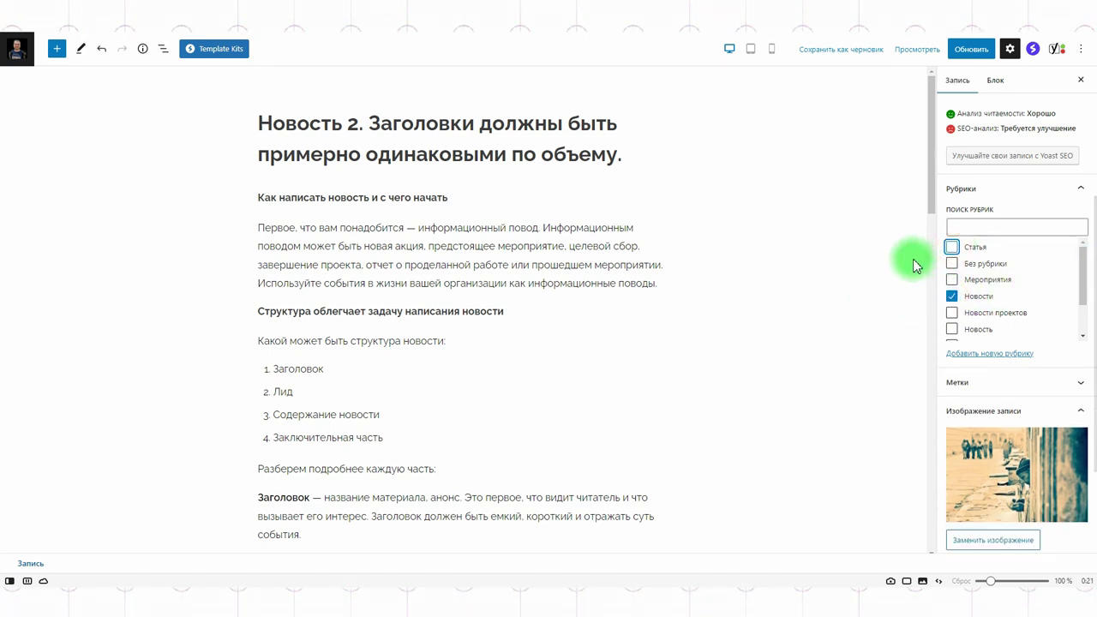
left_click(971, 48)
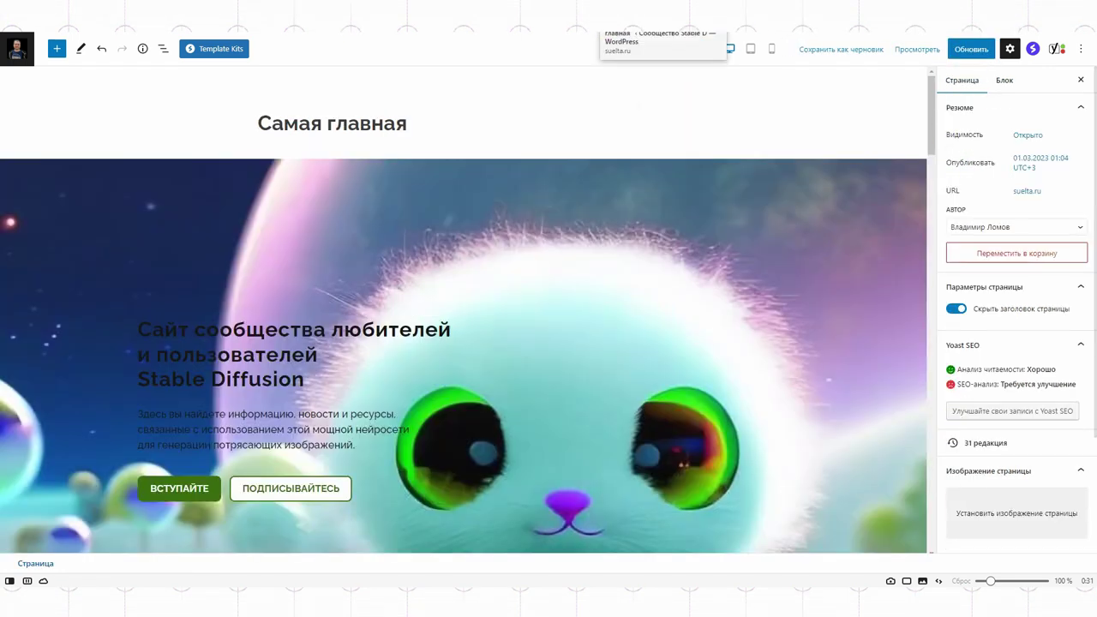
Step: Set the «Наши Новости» block on the page «Самая главная» to sort posts by «От старых к новым»
scroll(825, 237, "down", 15)
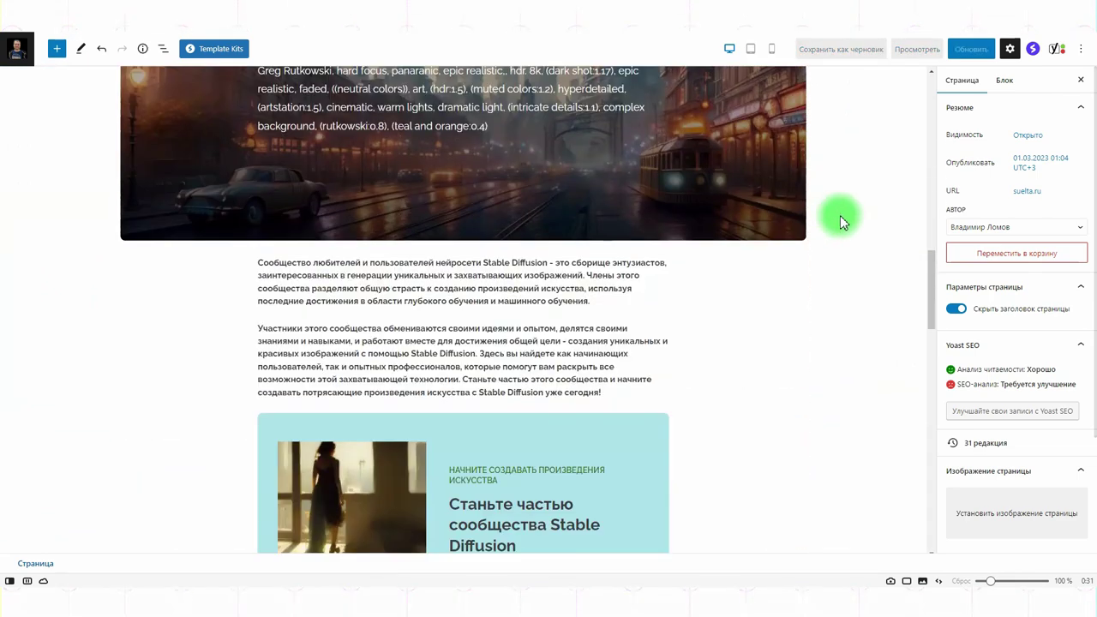
scroll(839, 218, "down", 5)
left_click(474, 336)
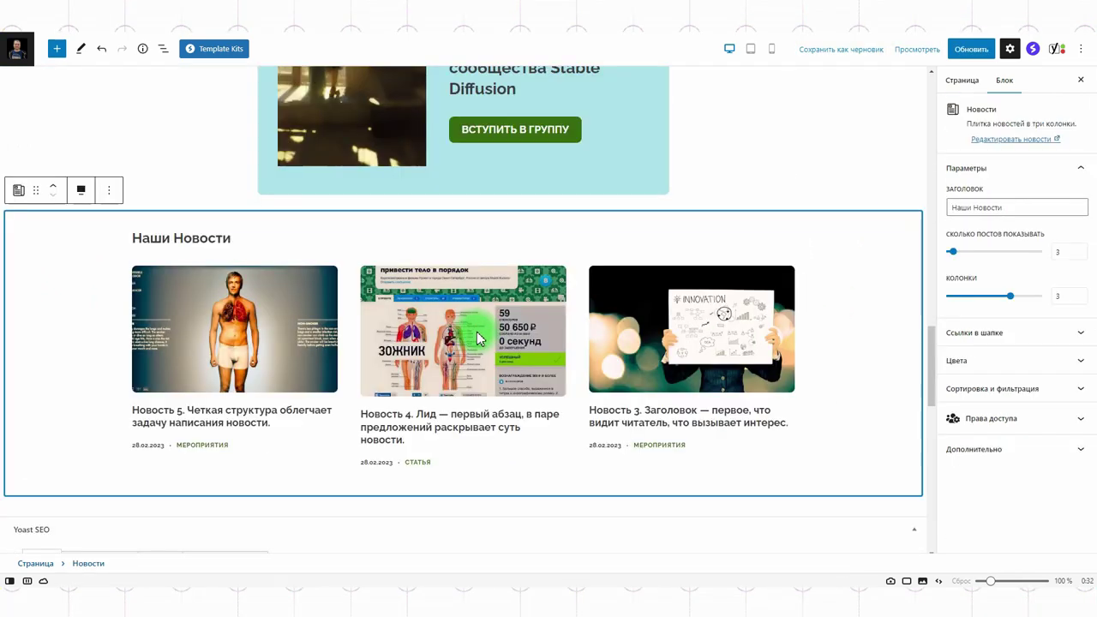
left_click(999, 389)
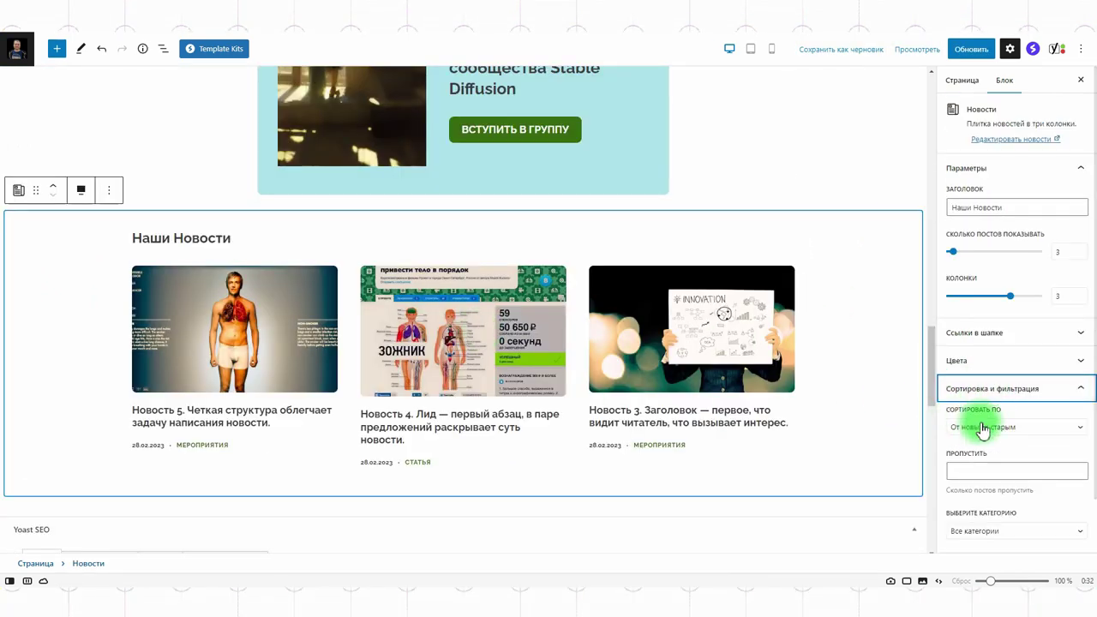
left_click(982, 426)
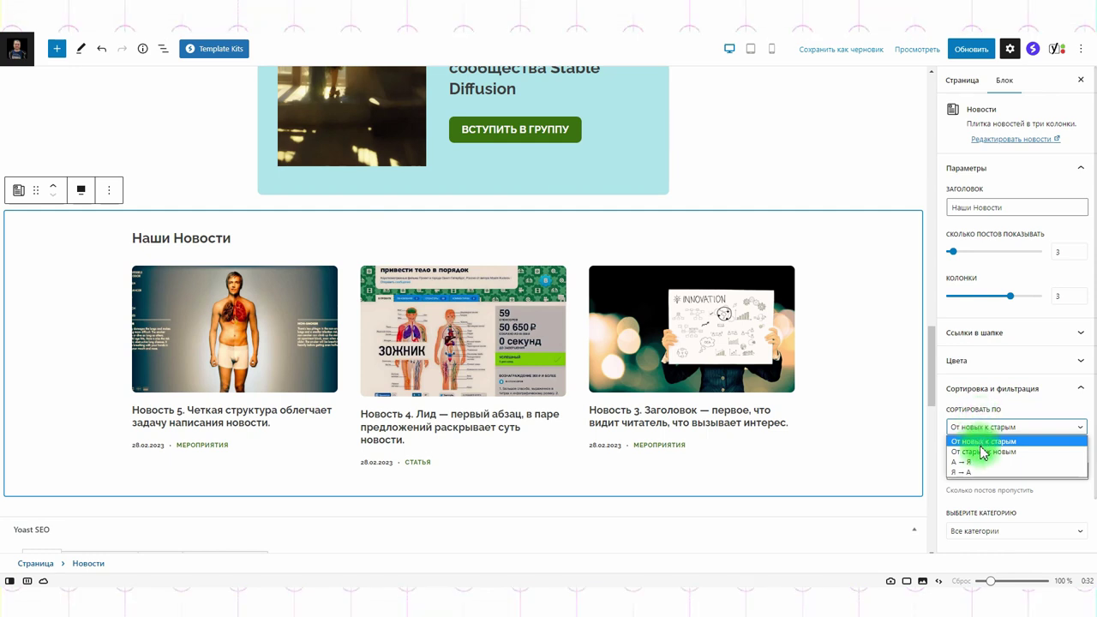
left_click(982, 451)
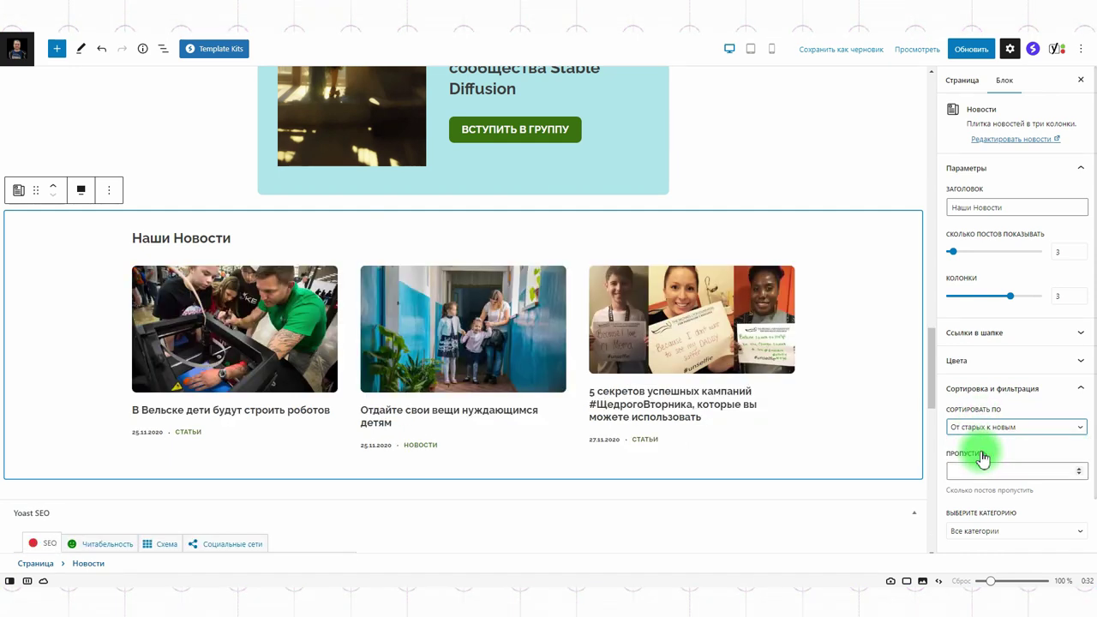
Step: Set the «Наши Новости» block to sort posts by «От новых к старым»
left_click(981, 429)
left_click(979, 441)
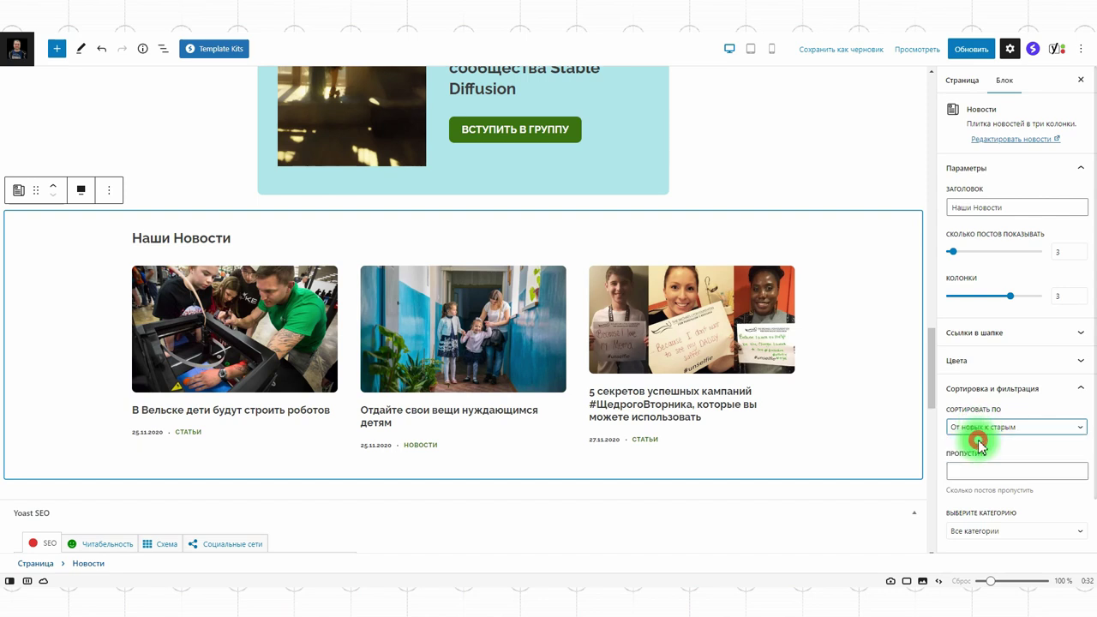
Step: Try skipping 1 post and 2 posts in the «Наши Новости» block, and clear the skip value
scroll(980, 433, "down", 1)
left_click(973, 411)
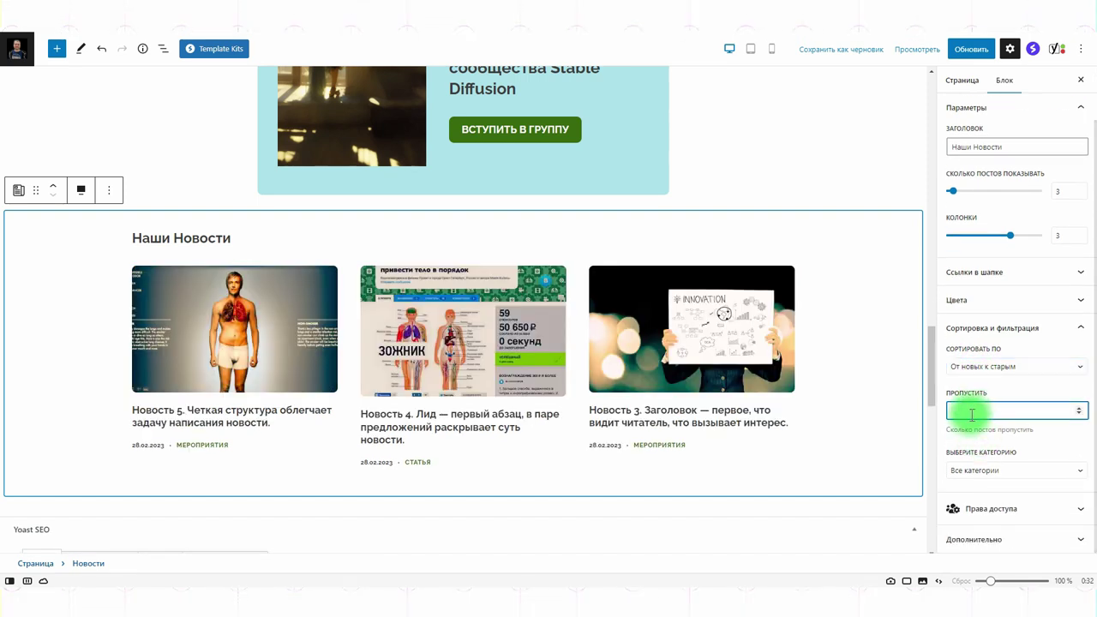
type("1")
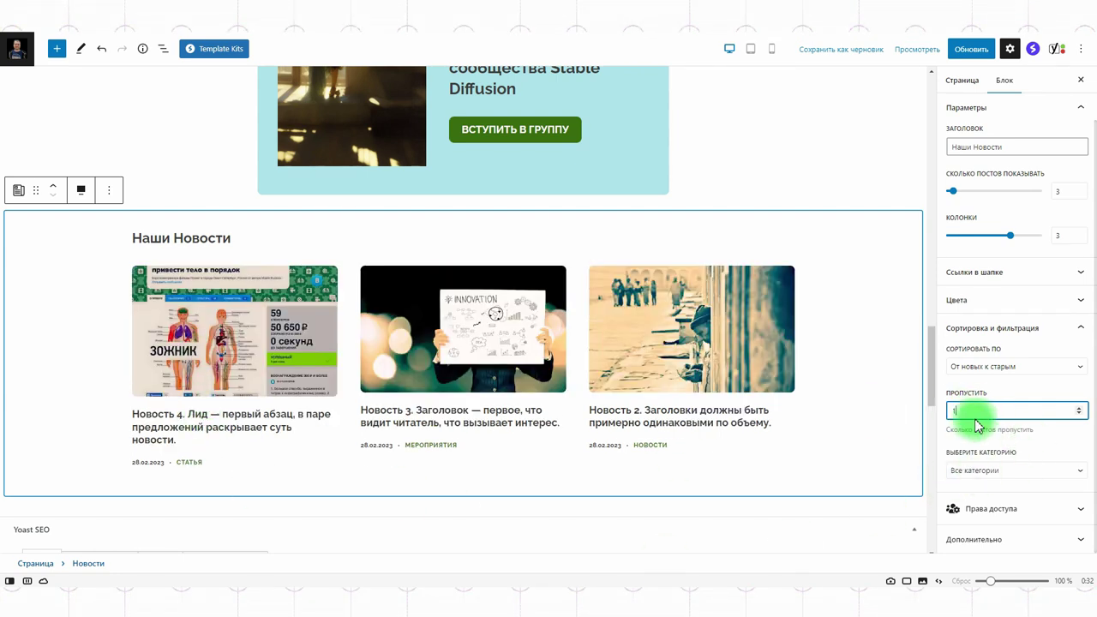
left_click_drag(976, 410, 937, 416)
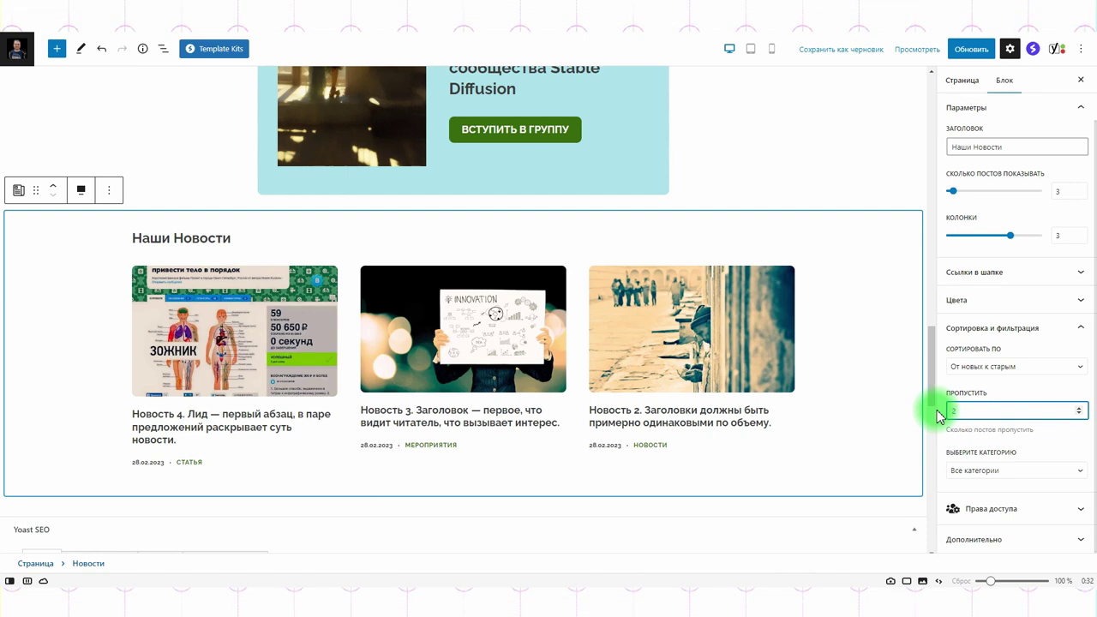
type("2")
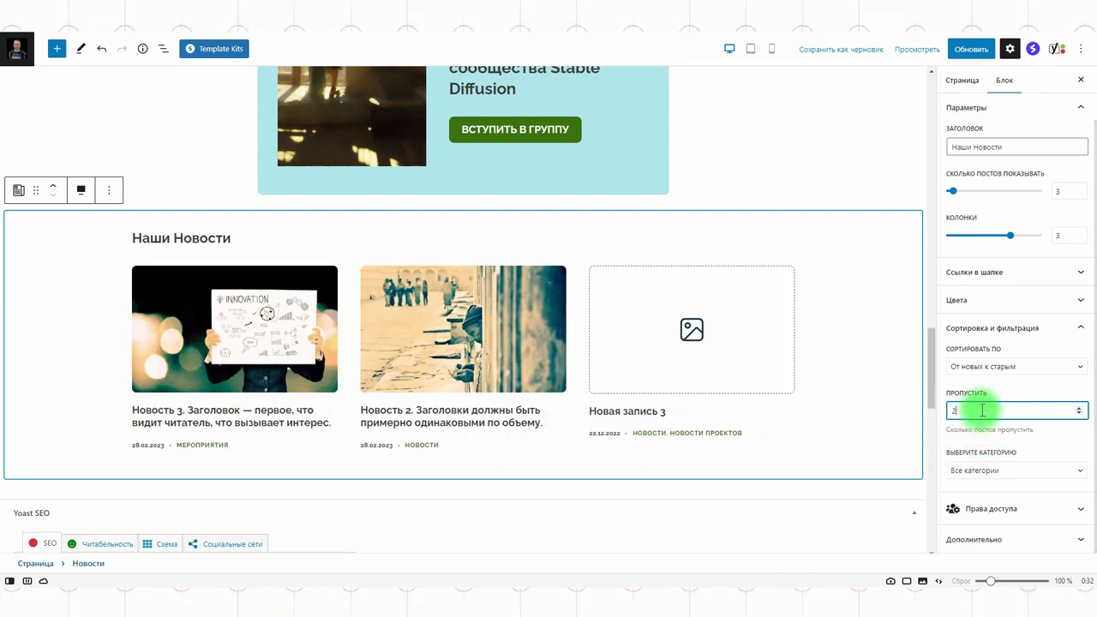
left_click_drag(977, 411, 895, 414)
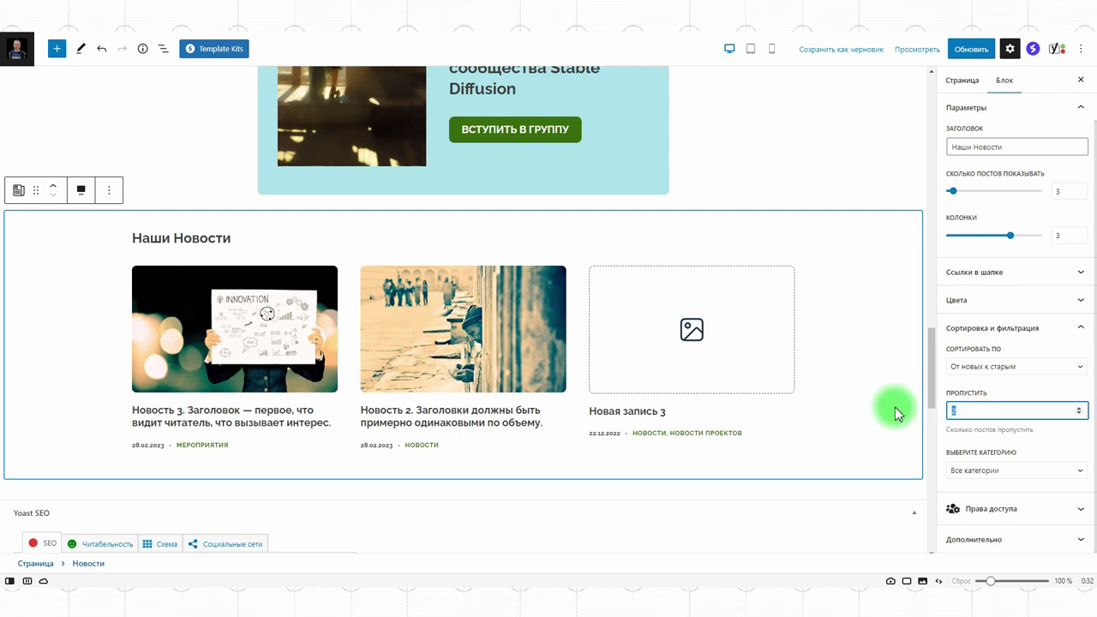
left_click(1031, 390)
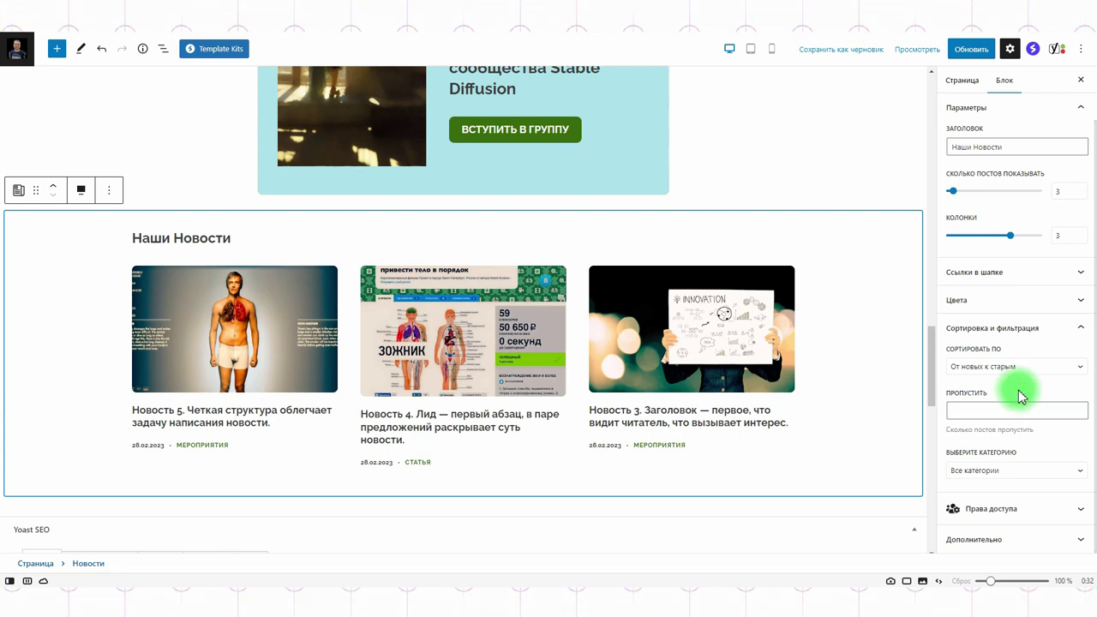
Step: Limit the «Наши Новости» block to the category «Новости» and duplicate the block
left_click(996, 470)
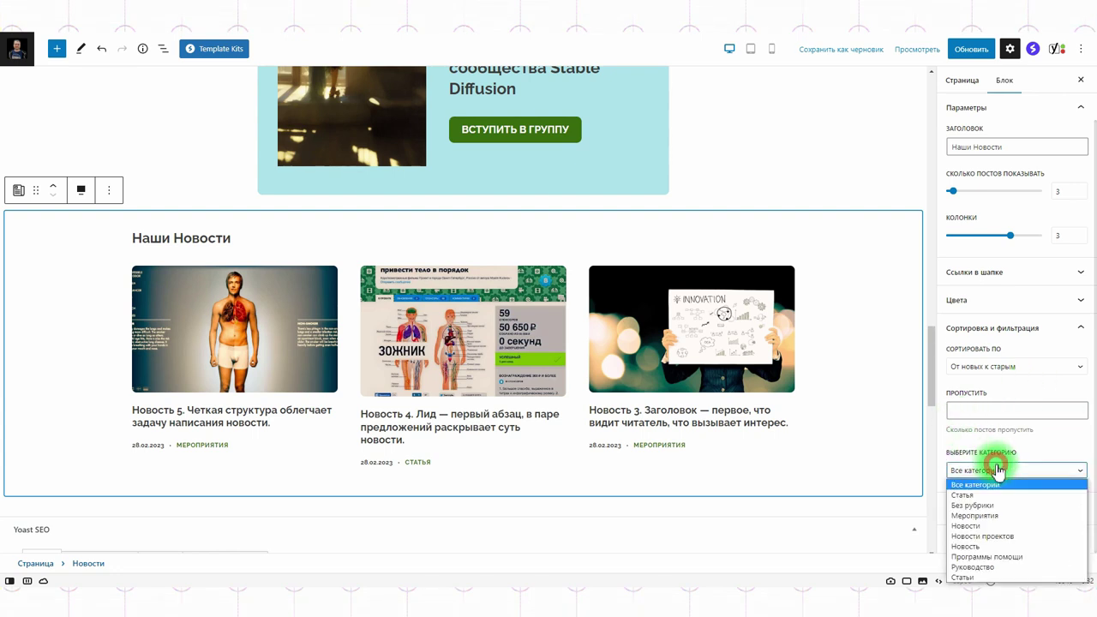
left_click(986, 528)
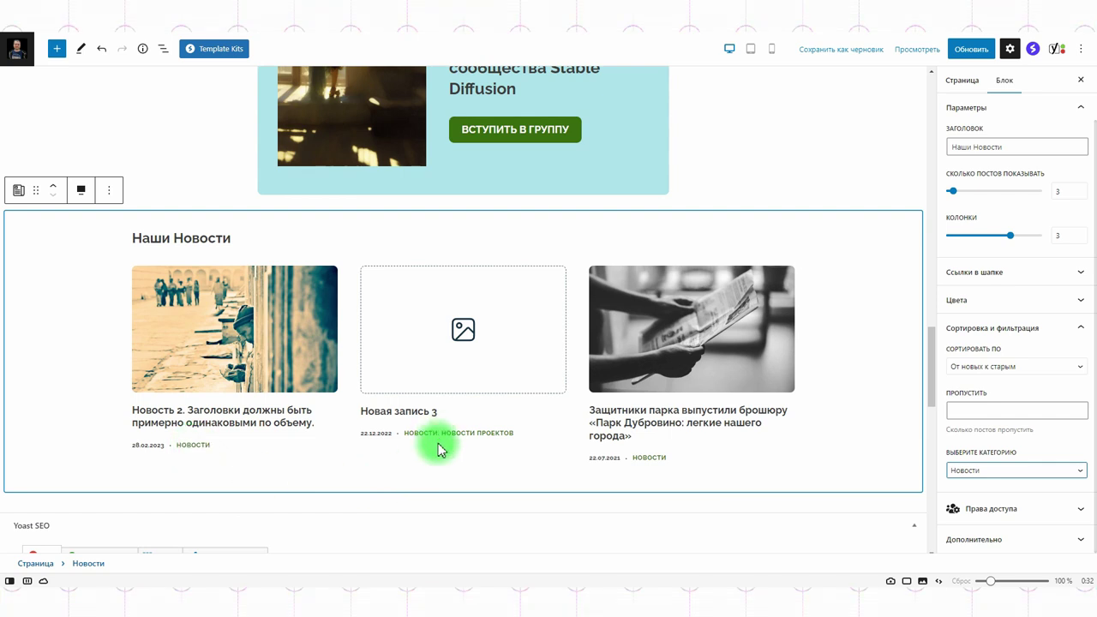
left_click(292, 241)
left_click(109, 190)
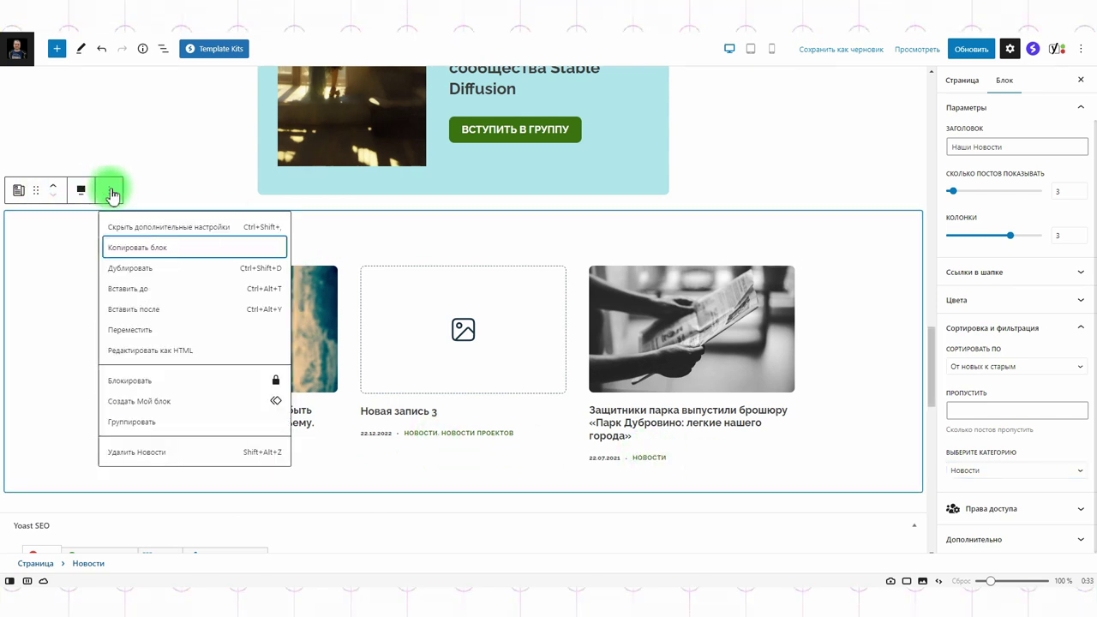
left_click(148, 274)
key("ctrl+z")
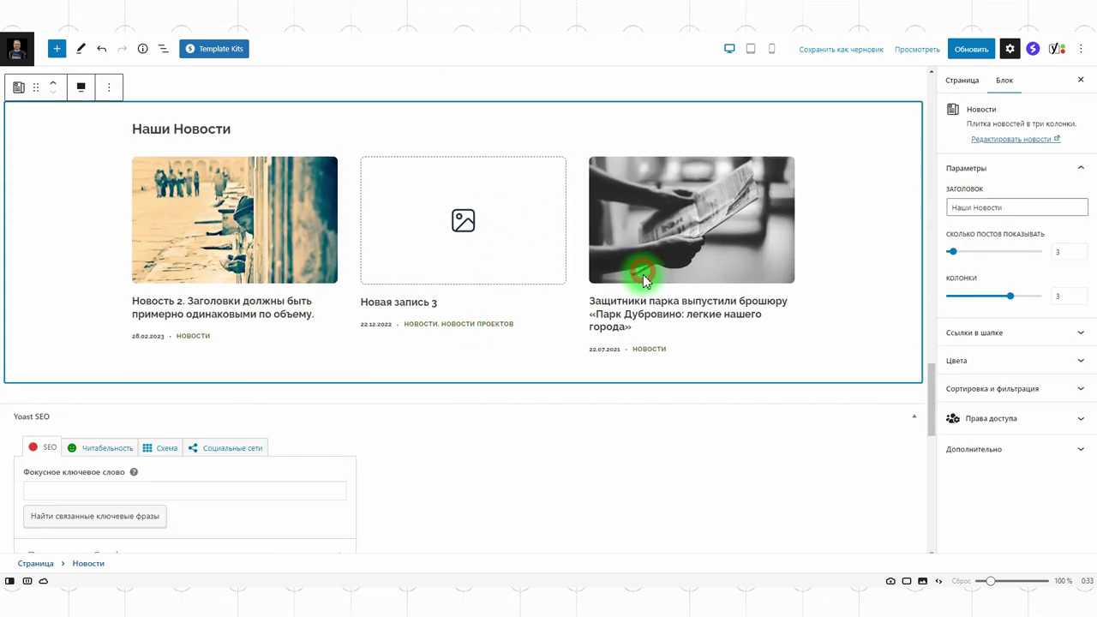
Step: Filter the duplicated news block by the category «Статья»
left_click(996, 388)
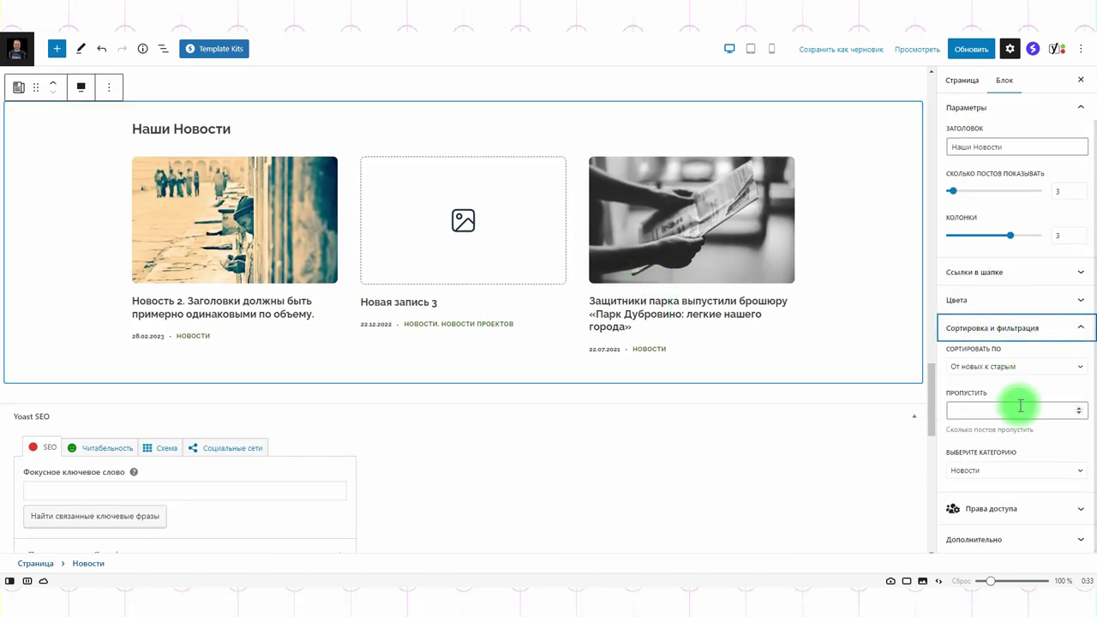
left_click(988, 474)
left_click(977, 494)
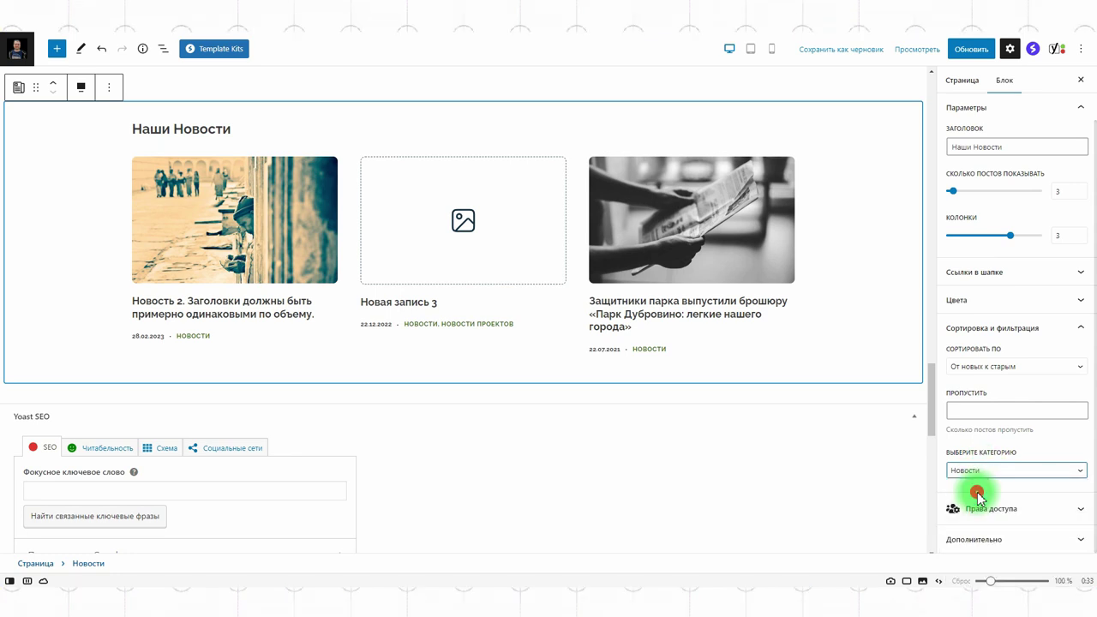
Step: Move the duplicated news block above the «Станьте частью сообщества Stable Diffusion» call-to-action block
scroll(660, 484, "up", 3)
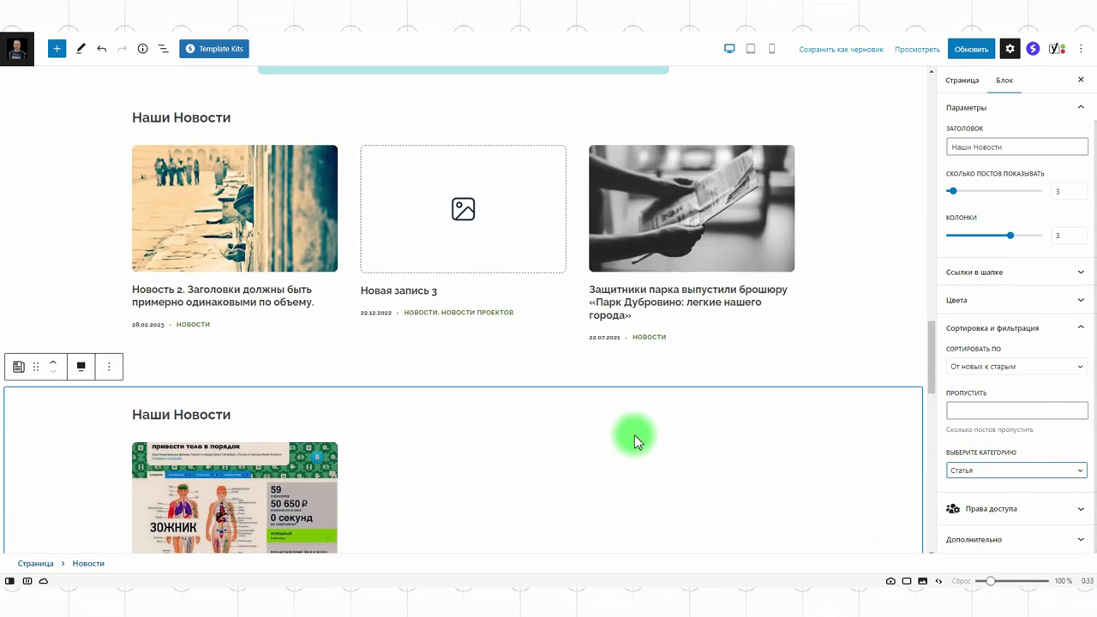
left_click_drag(32, 369, 74, 338)
left_click(53, 166)
left_click(208, 362)
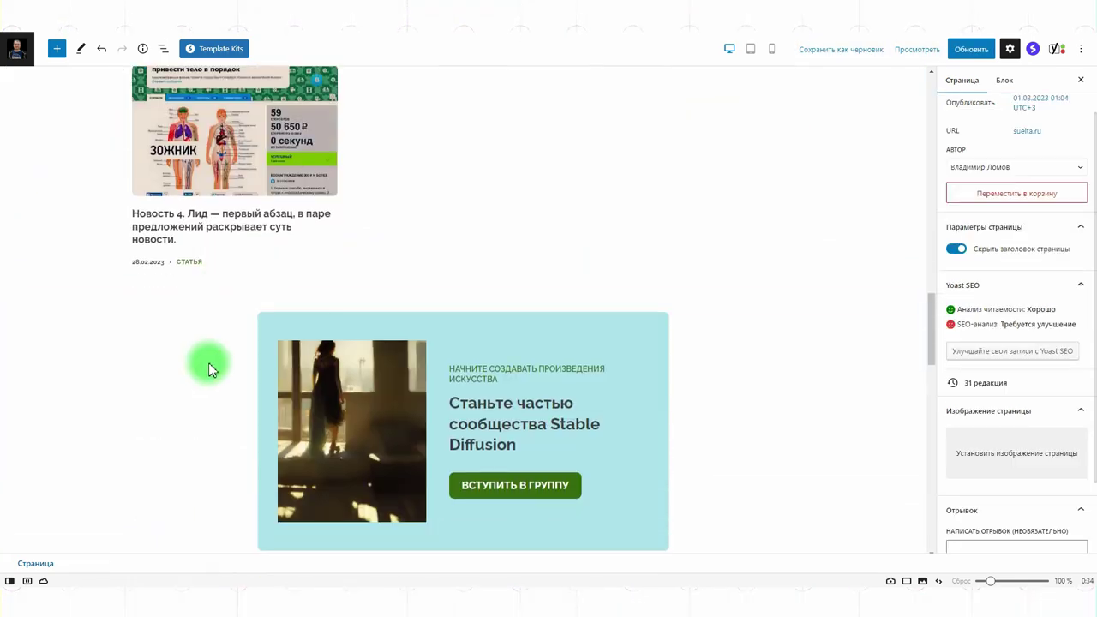
Step: Change the heading of the moved news block to «Статьи»
scroll(318, 397, "down", 3)
scroll(306, 431, "up", 4)
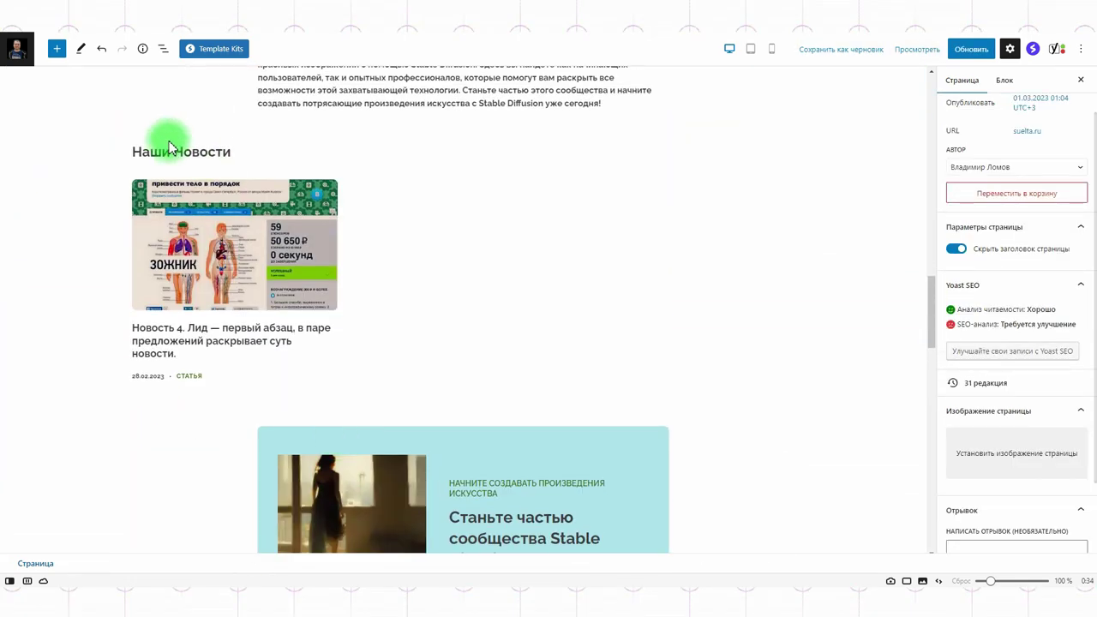
left_click(201, 247)
left_click(954, 209)
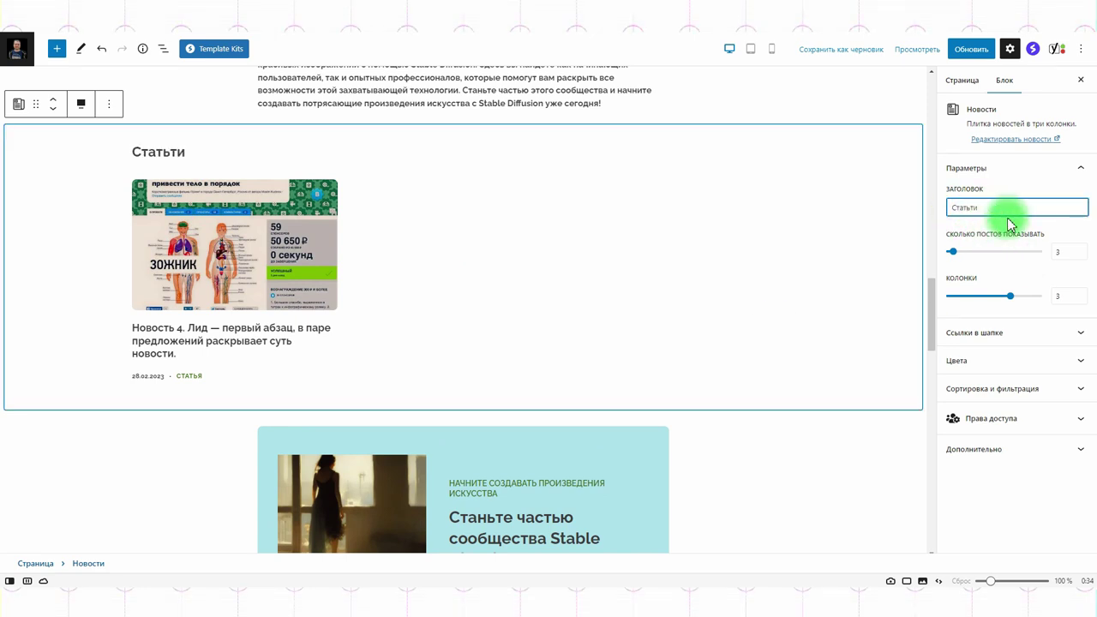
Step: Insert a «Проекты» block from the Кандинский set below the «Наши Новости» block
scroll(815, 240, "down", 7)
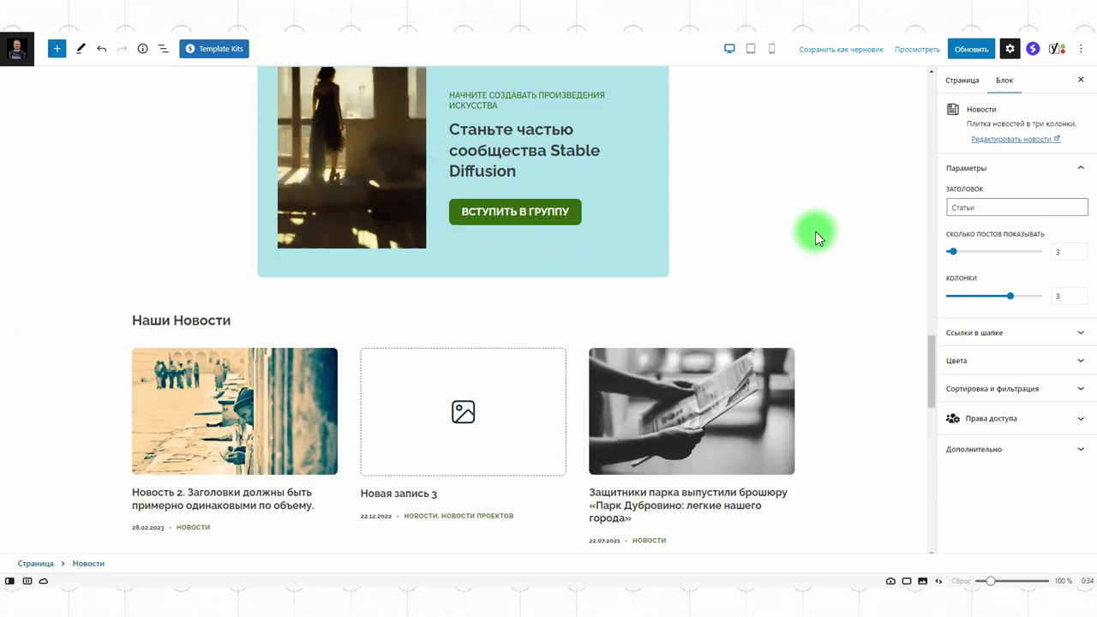
left_click(869, 319)
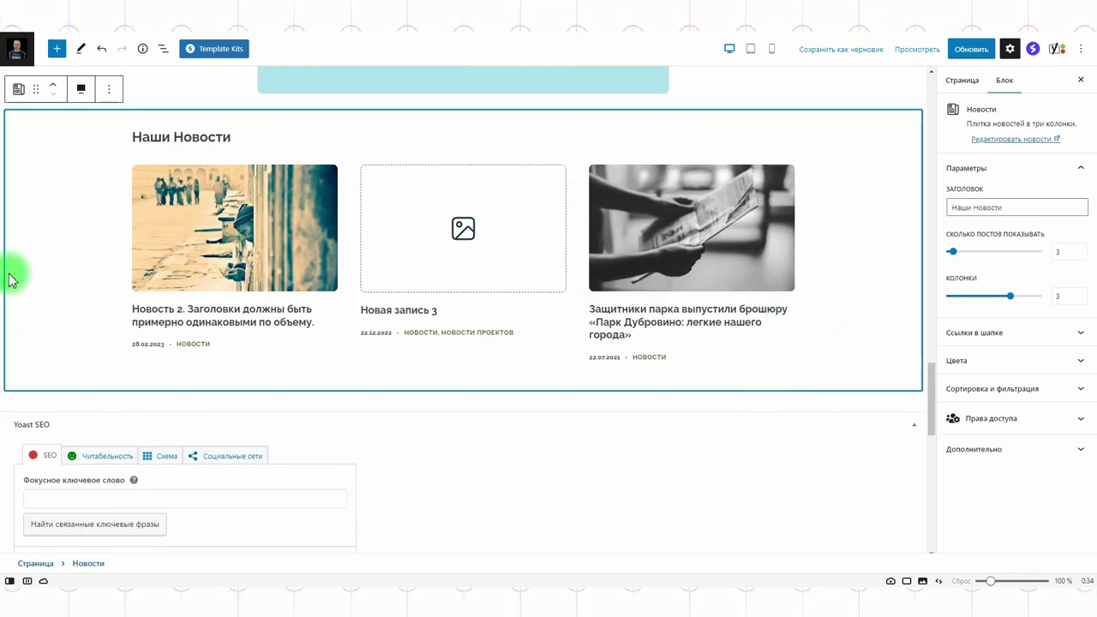
left_click(57, 48)
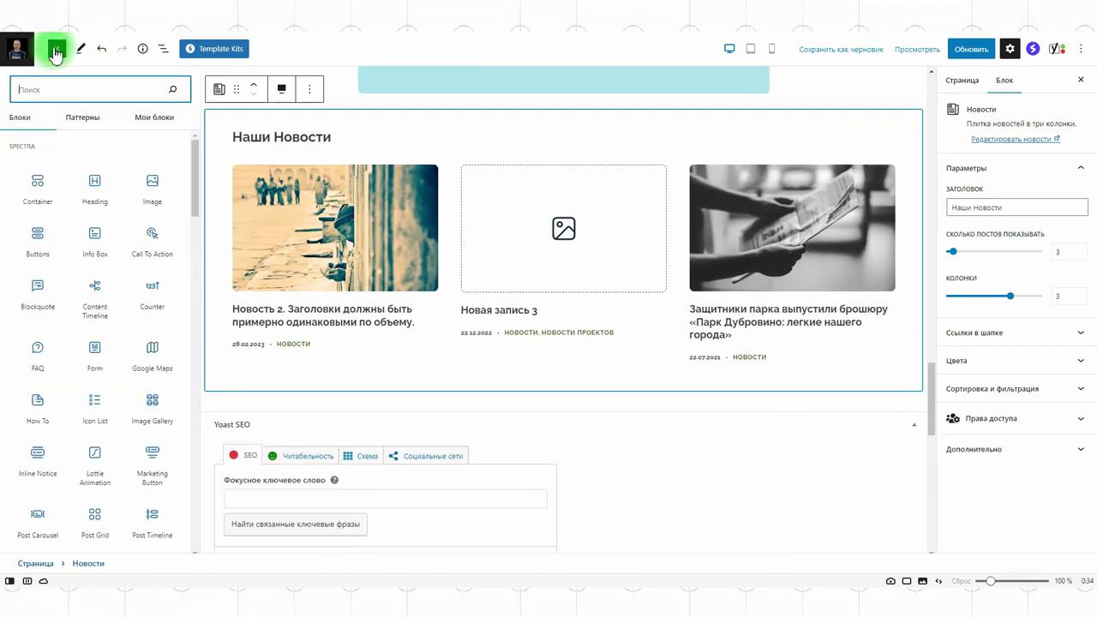
scroll(93, 300, "down", 15)
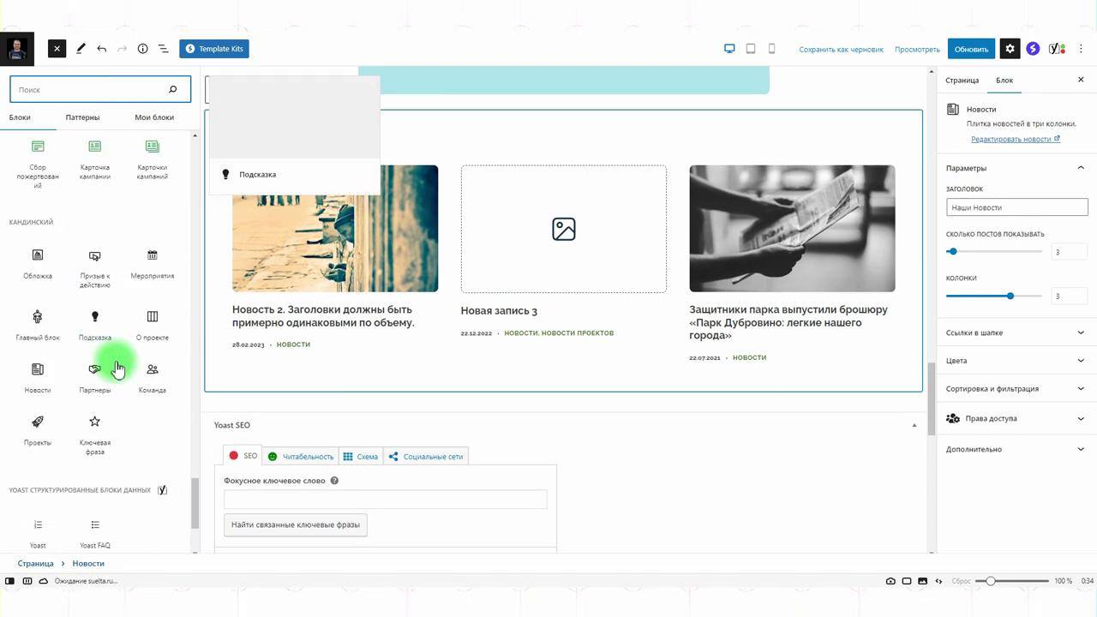
left_click(45, 421)
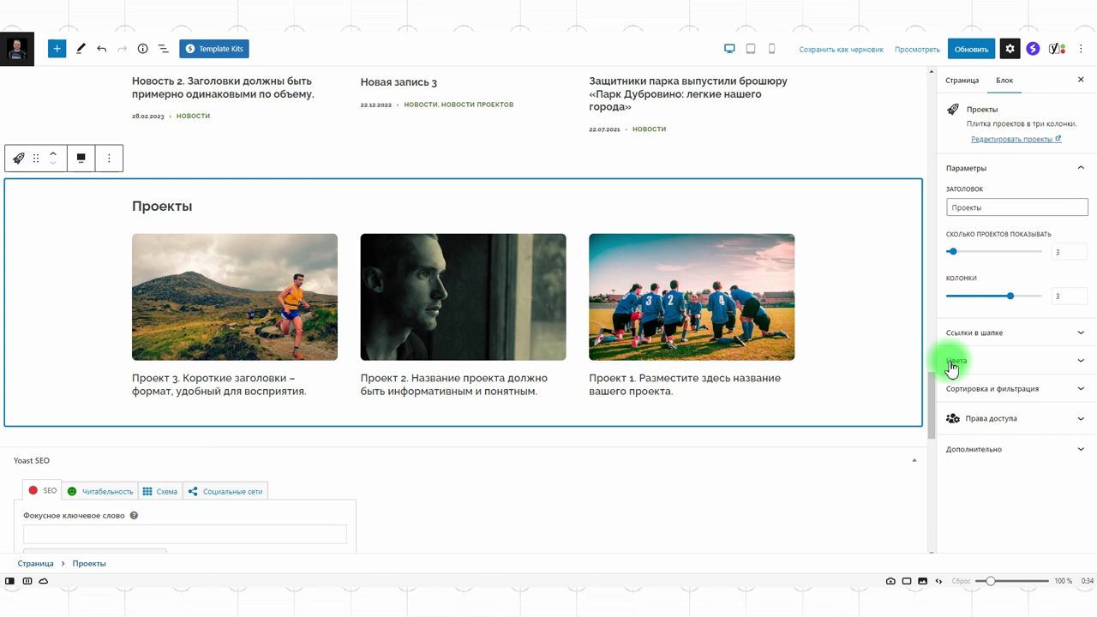
Step: Check the sorting and tag filter options available for the «Проекты» block
left_click(983, 397)
scroll(990, 403, "down", 1)
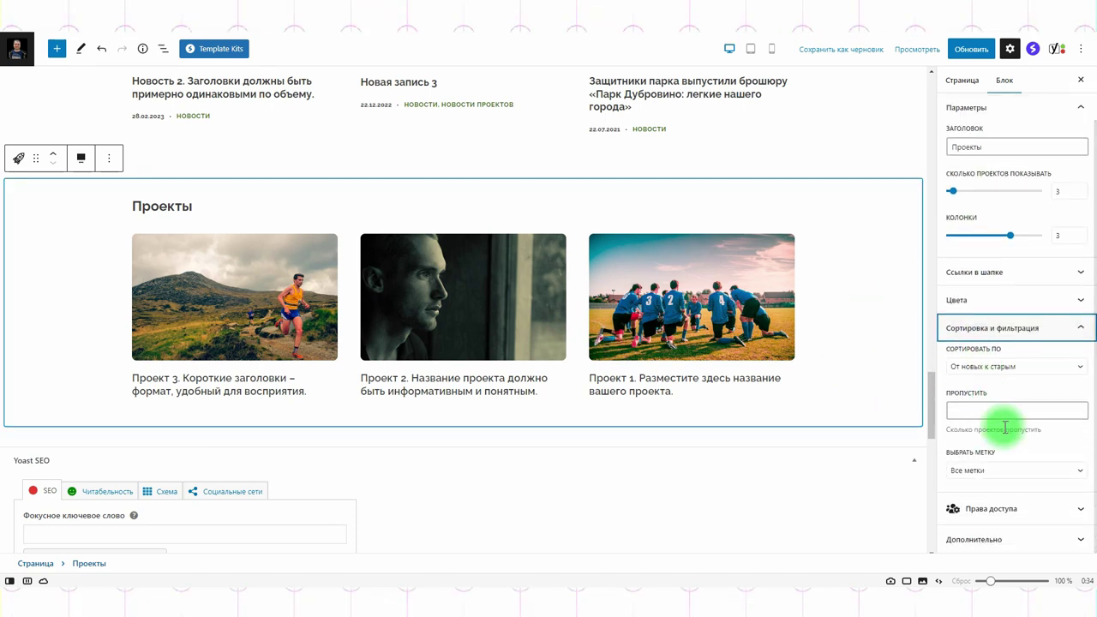
left_click(972, 473)
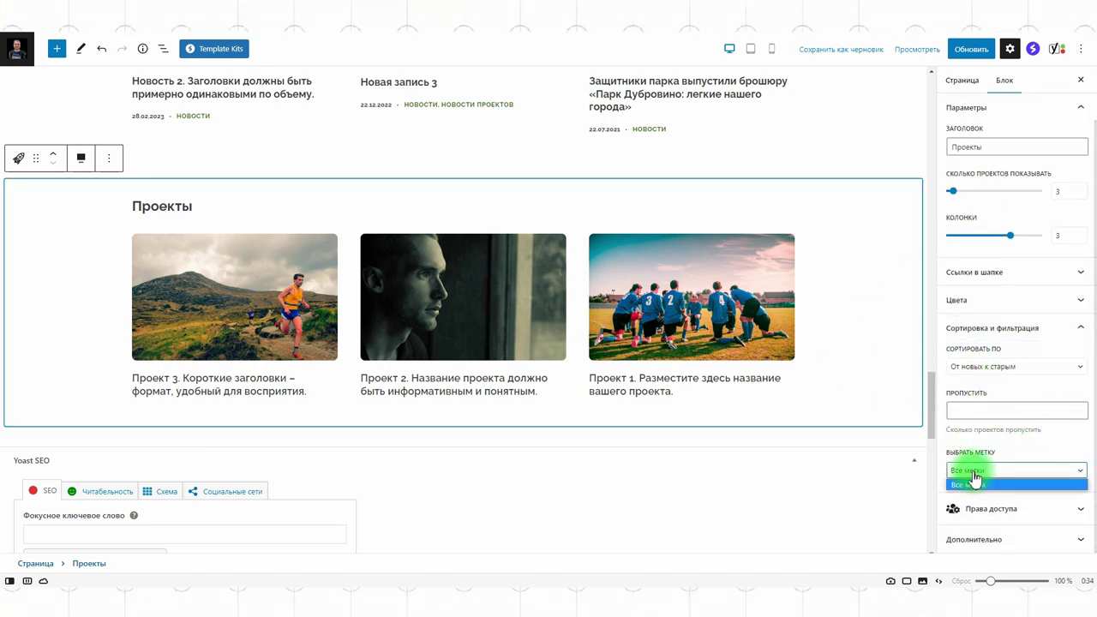
left_click(972, 483)
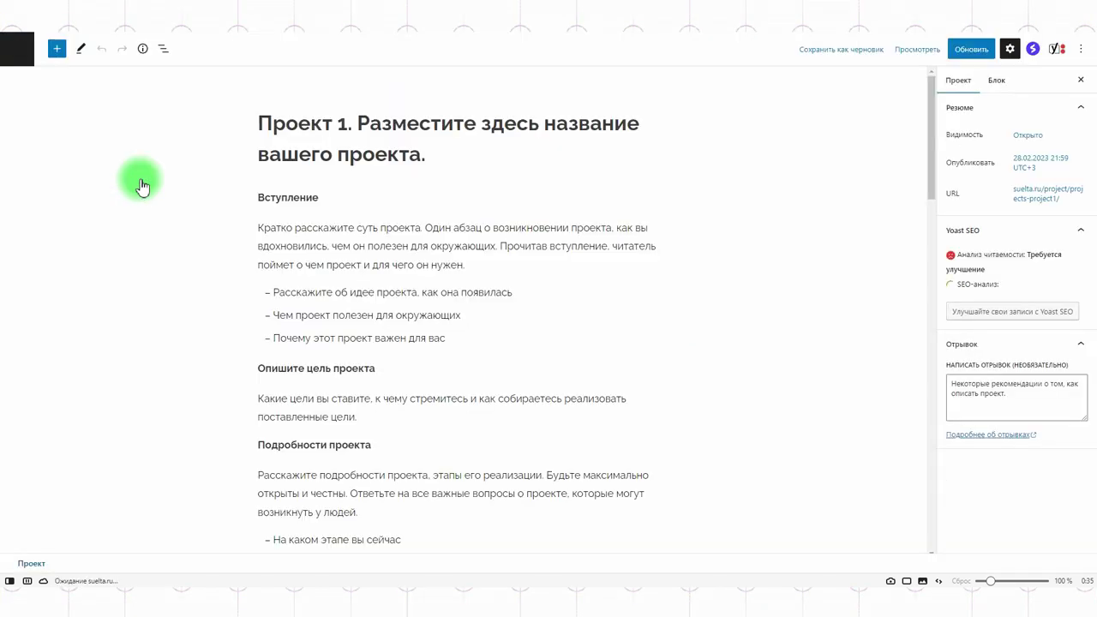
Step: Add the tag «Фильм» to the project «Проект 1» and update the project
scroll(1029, 363, "down", 2)
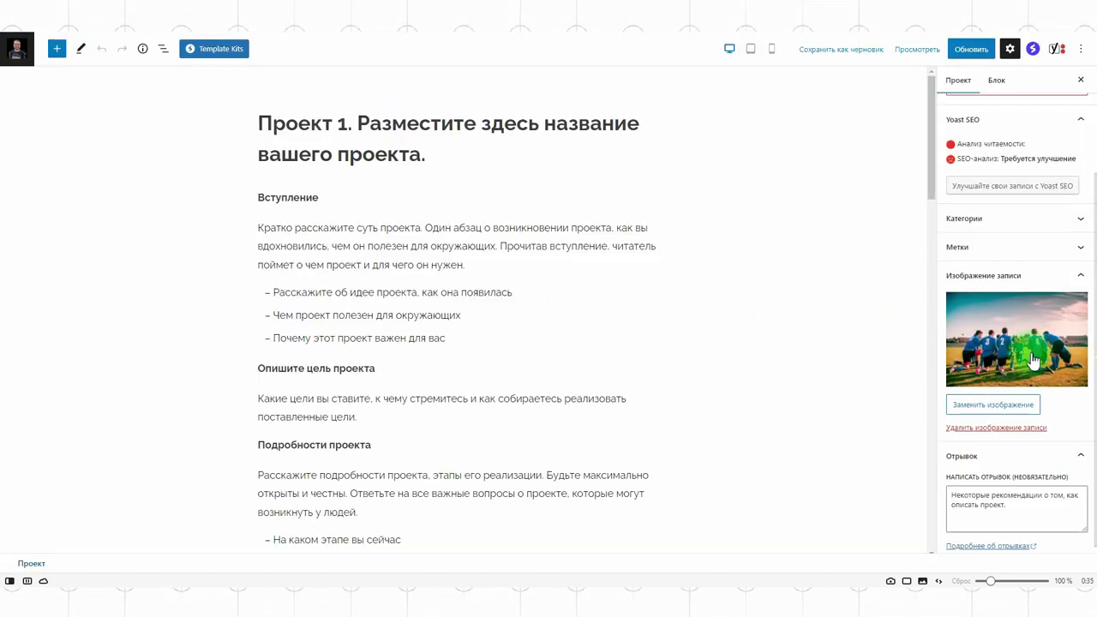
left_click(978, 248)
left_click(986, 288)
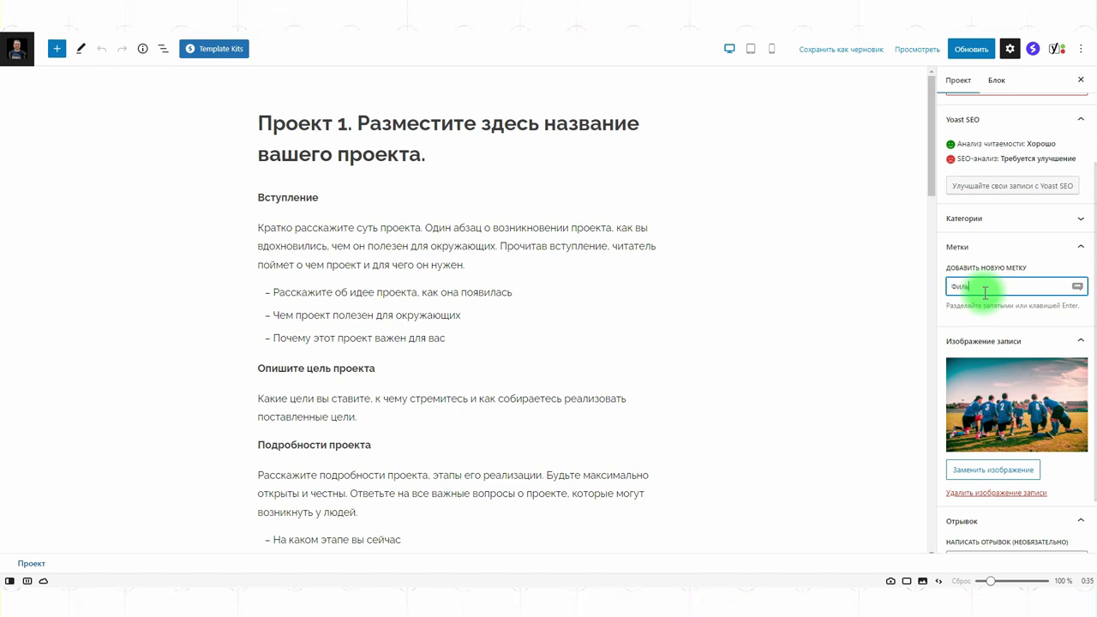
key("Return")
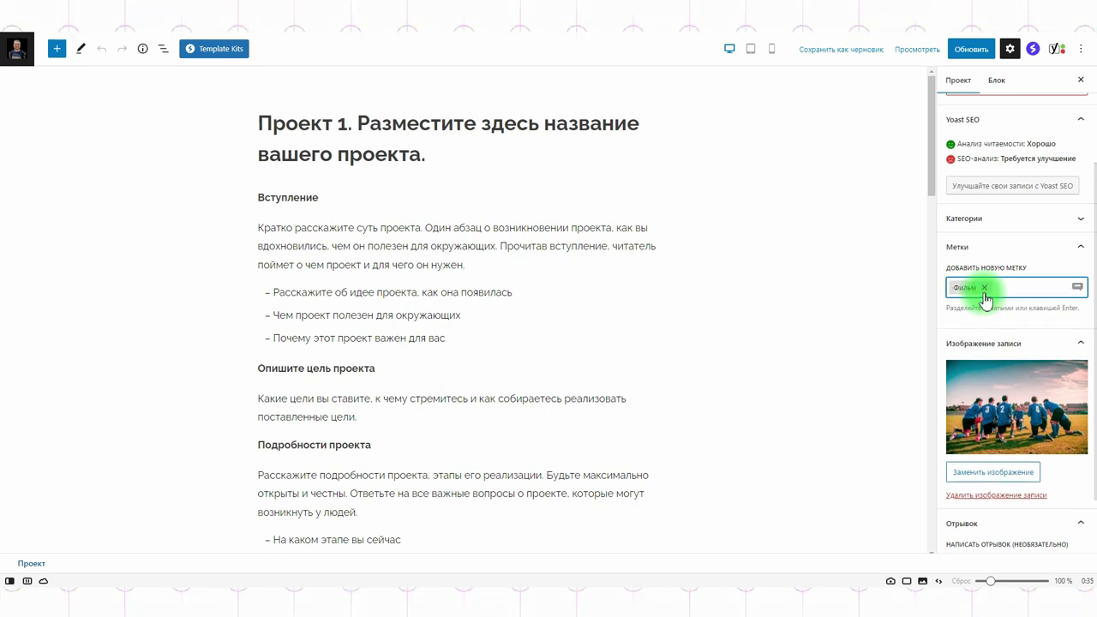
left_click(969, 49)
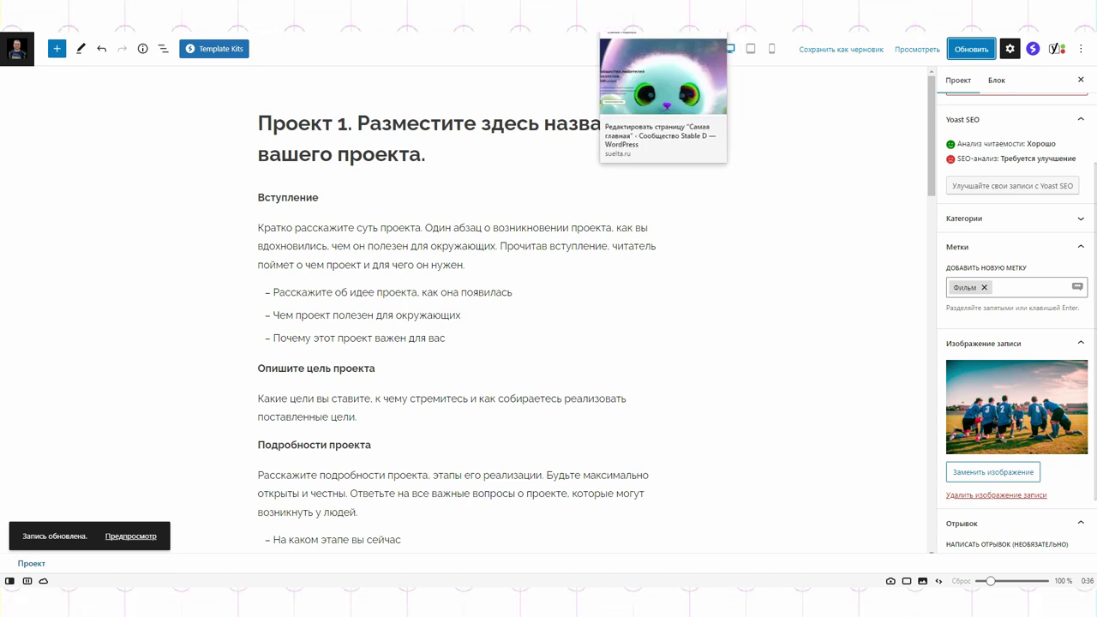
Step: Return to the page «Самая главная», update it and reload the editor to refresh the available project tags
left_click(643, 16)
left_click(983, 472)
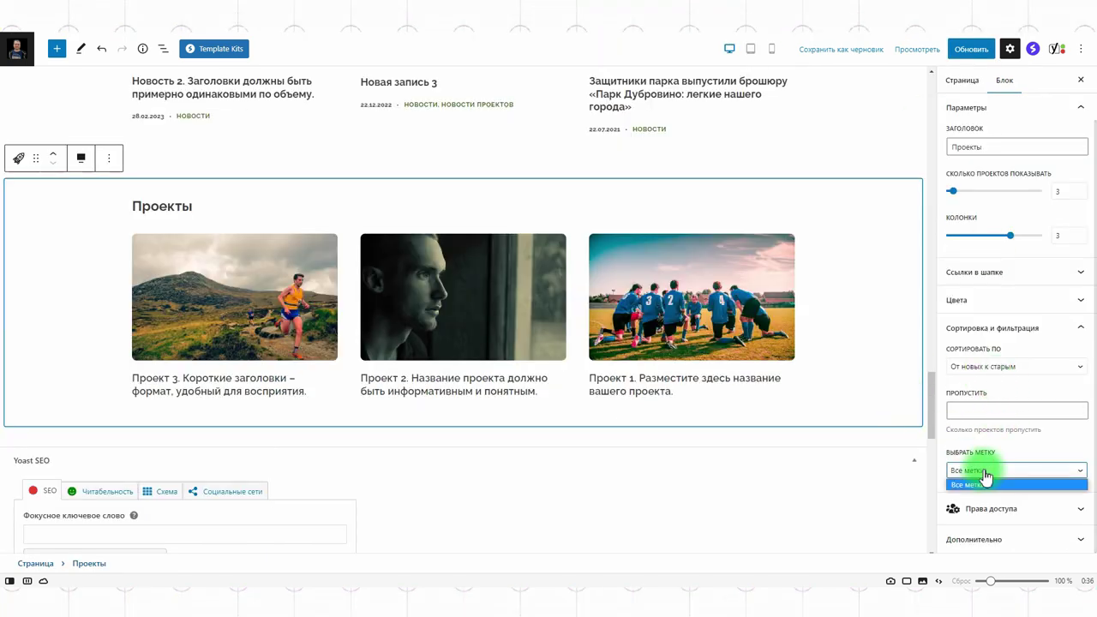
key("F5")
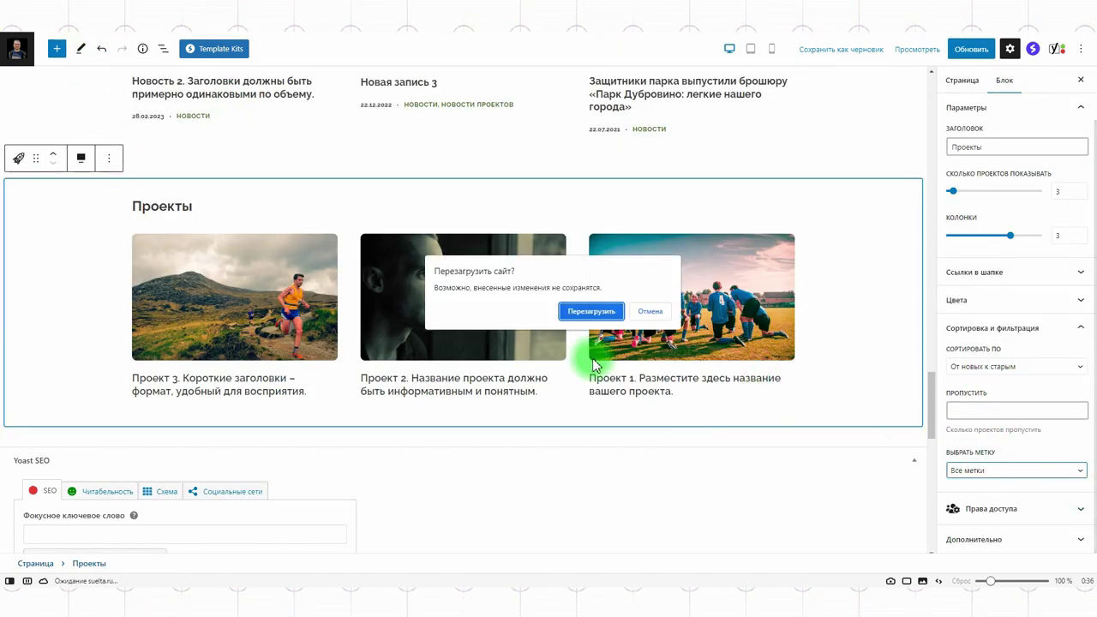
left_click(647, 312)
left_click(972, 48)
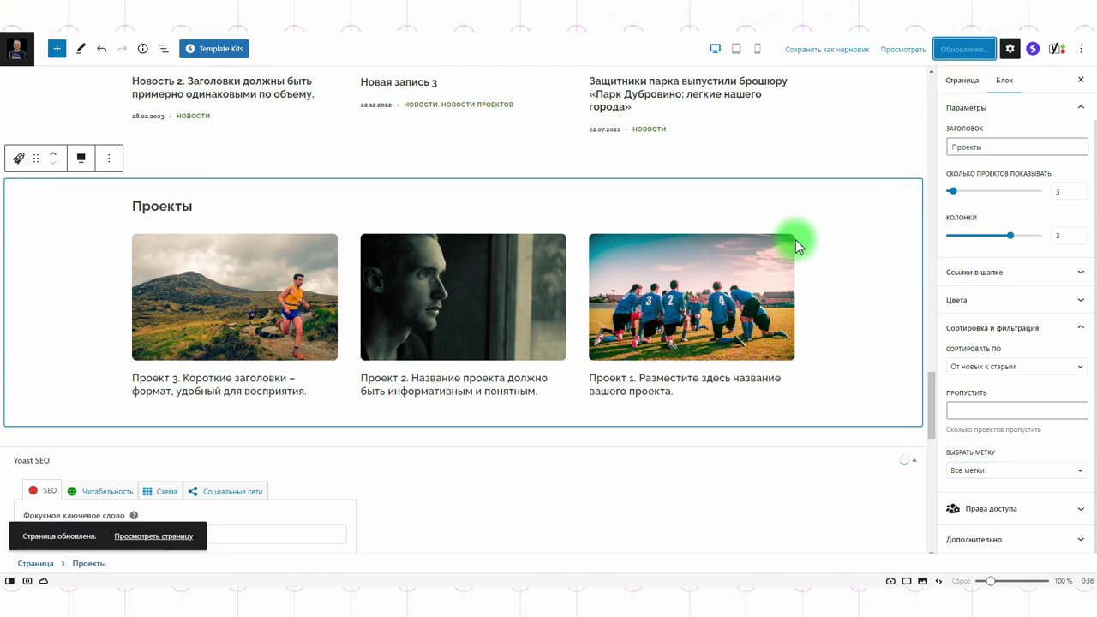
key("F5")
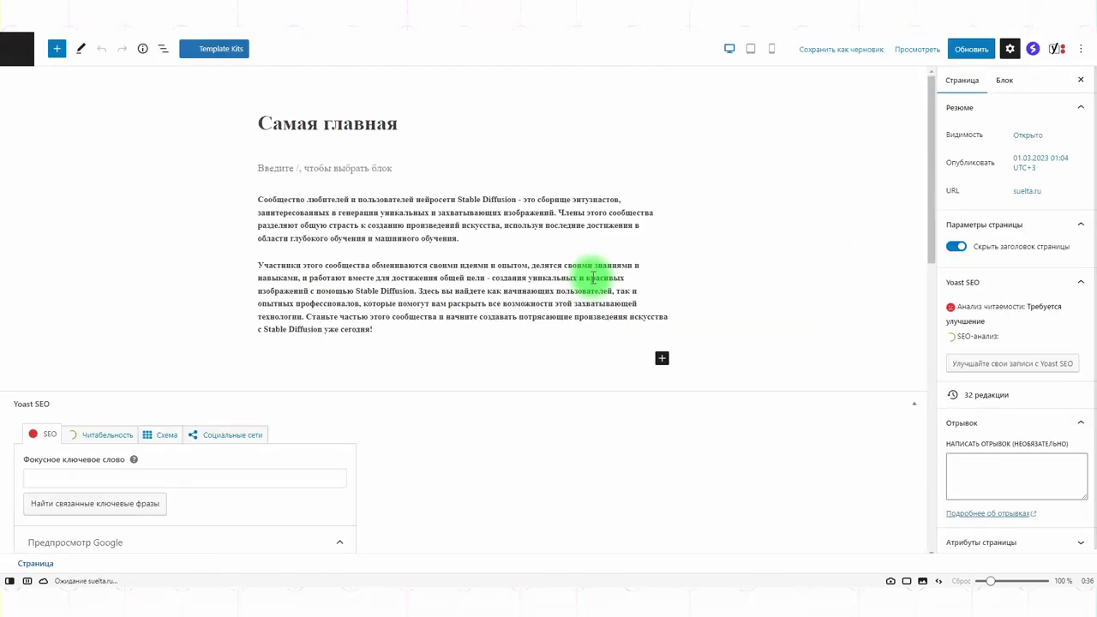
Step: Filter the «Проекты» block by the tag «Фильм»
scroll(681, 351, "down", 15)
left_click(717, 205)
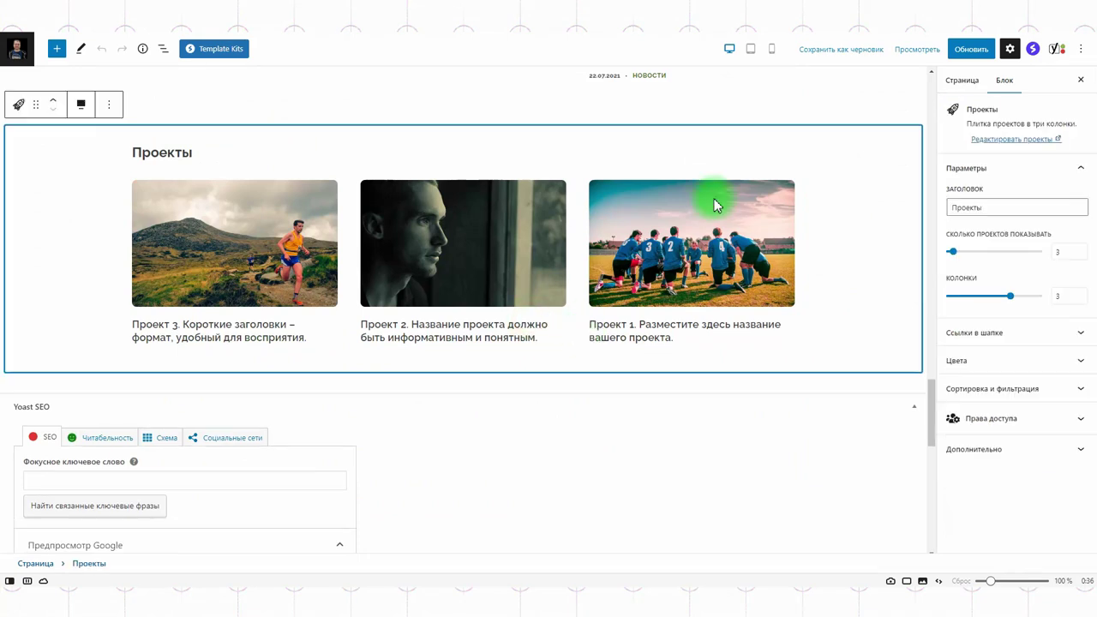
left_click(992, 386)
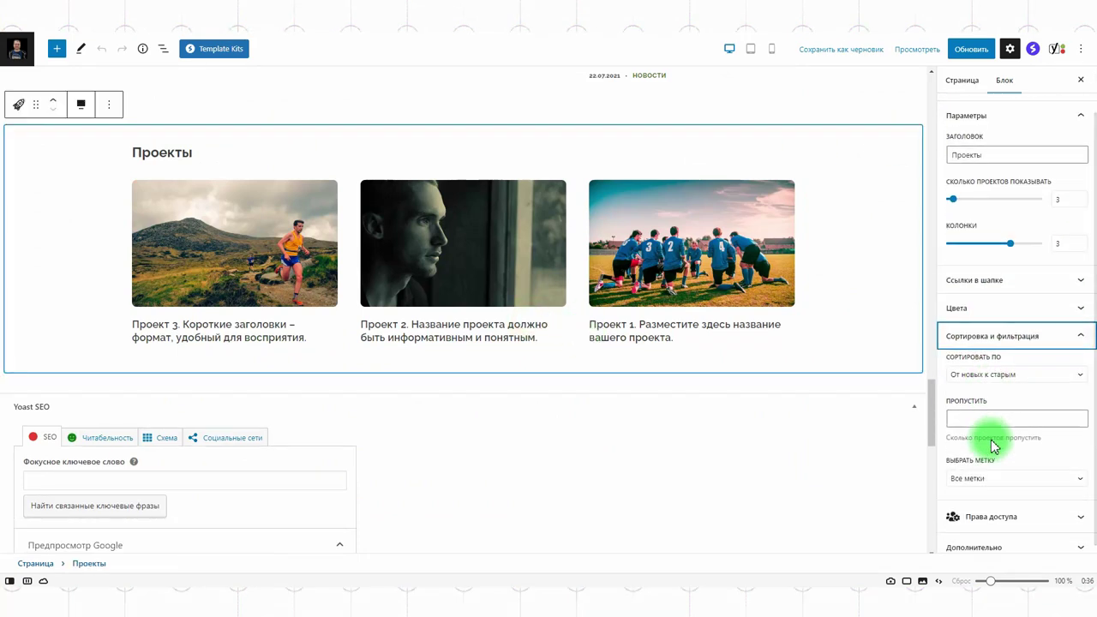
left_click(982, 467)
left_click(972, 498)
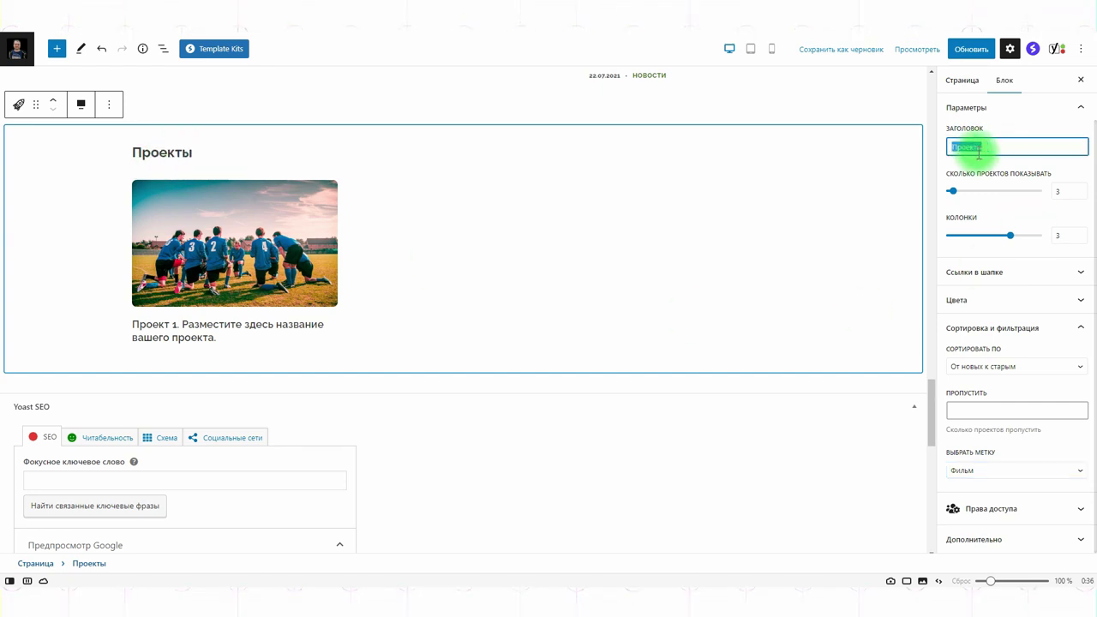
Step: Change the projects block's heading to «Делаем фильм» and update the page
type("фтдбм")
key("ctrl+shift+Left")
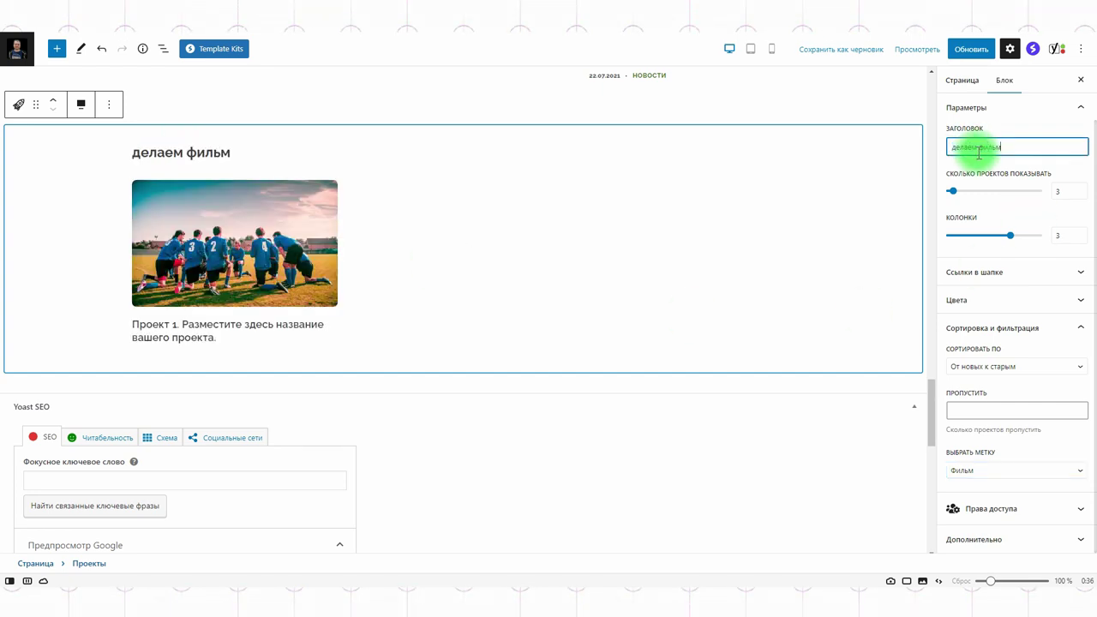
left_click(967, 52)
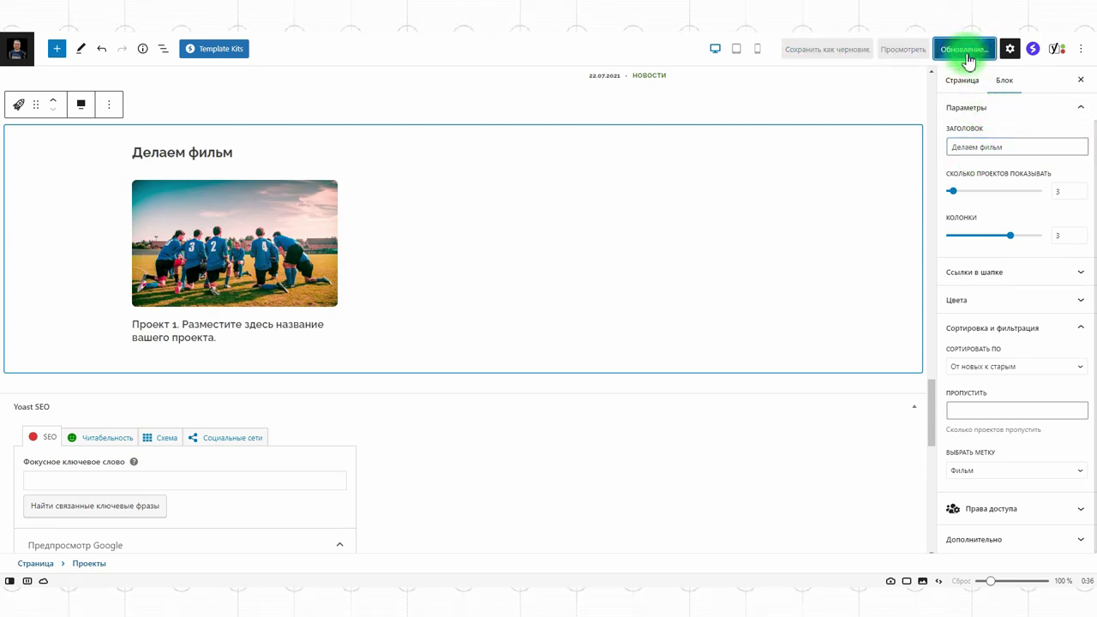